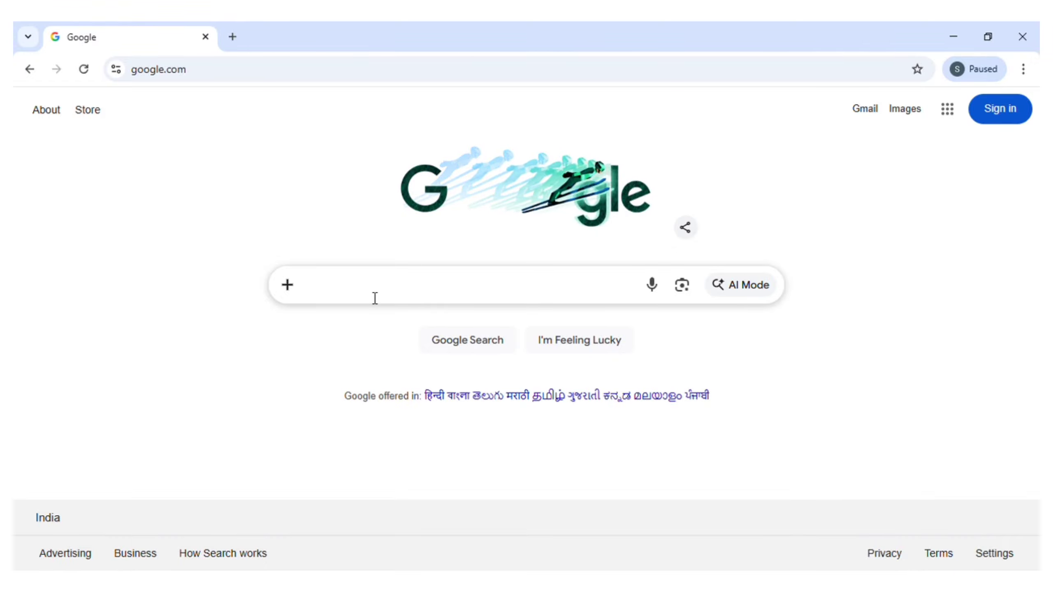
- Search Google for "tg lawcet 2026" and open the official TGCHE LAWCET website
left_click(375, 299)
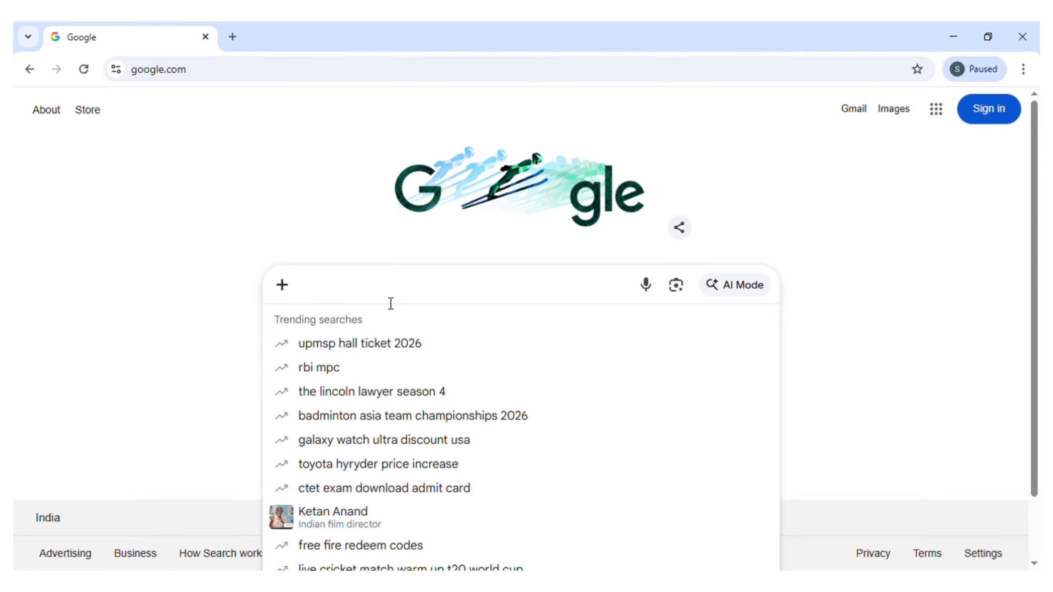
type("t")
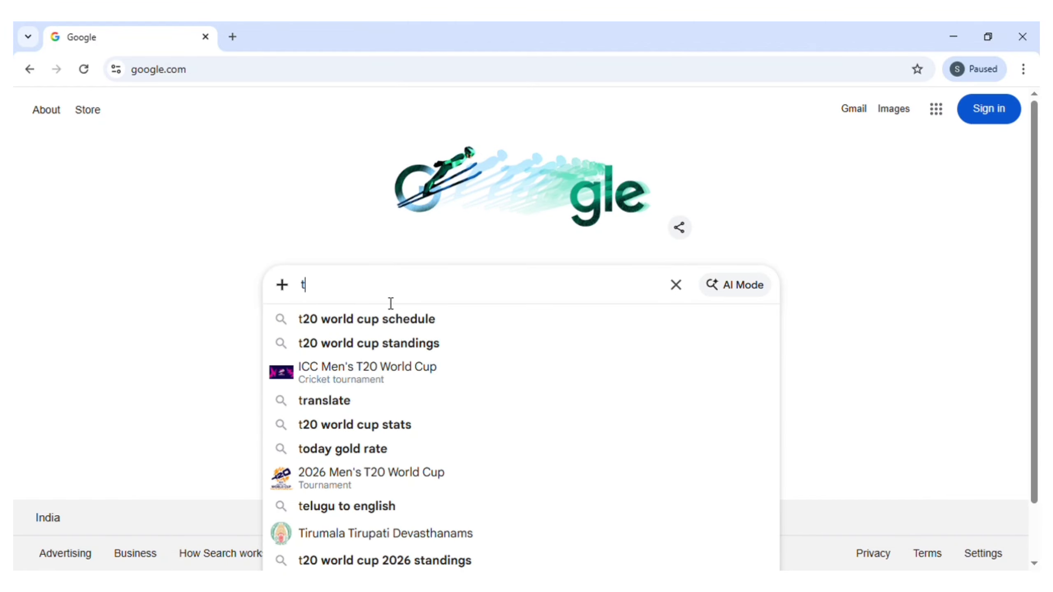
type("g law")
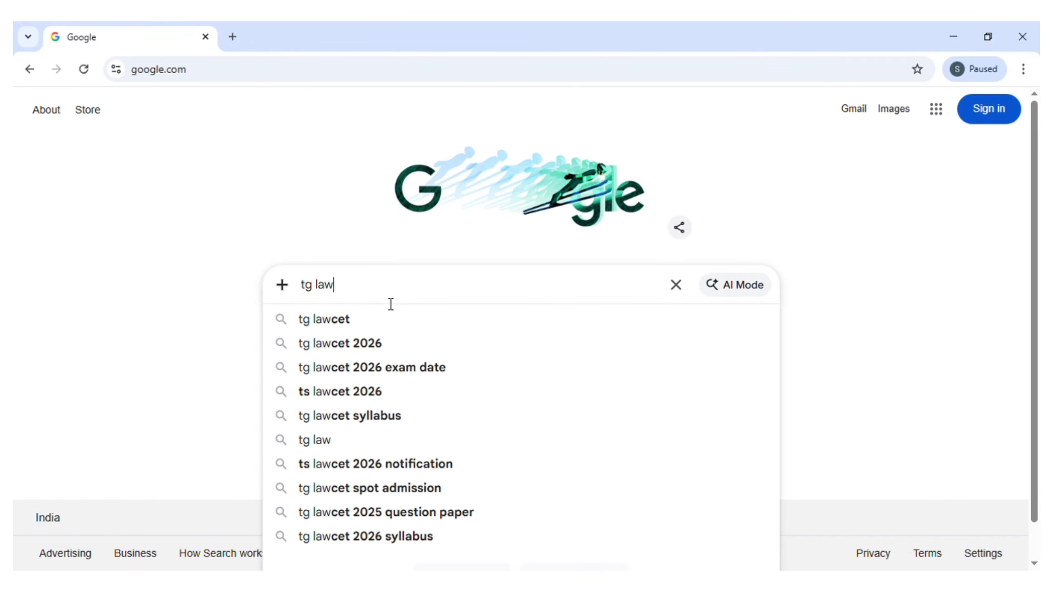
key("Down")
key("Down")
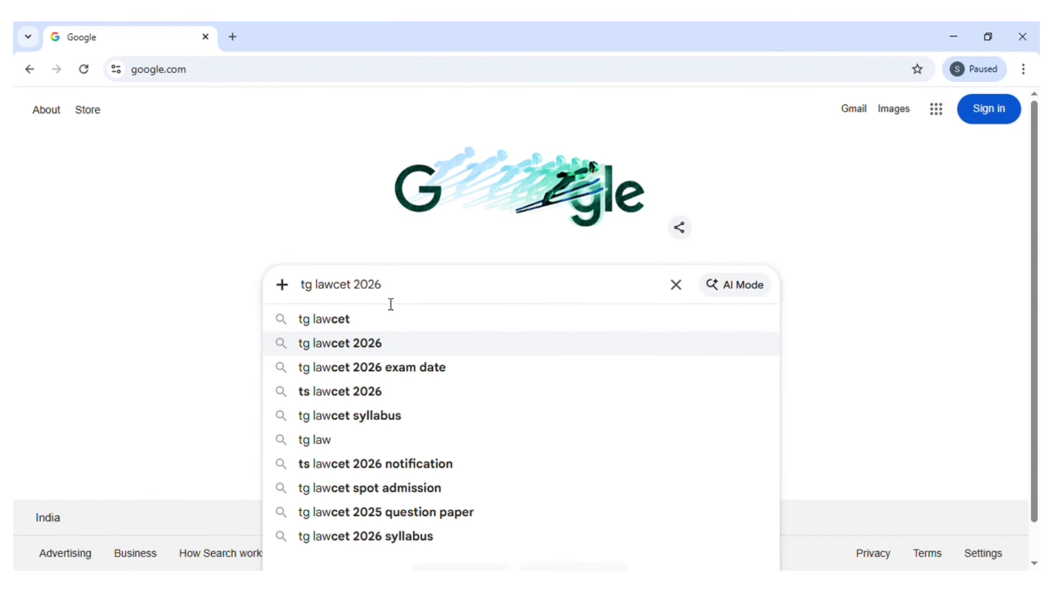
key("Return")
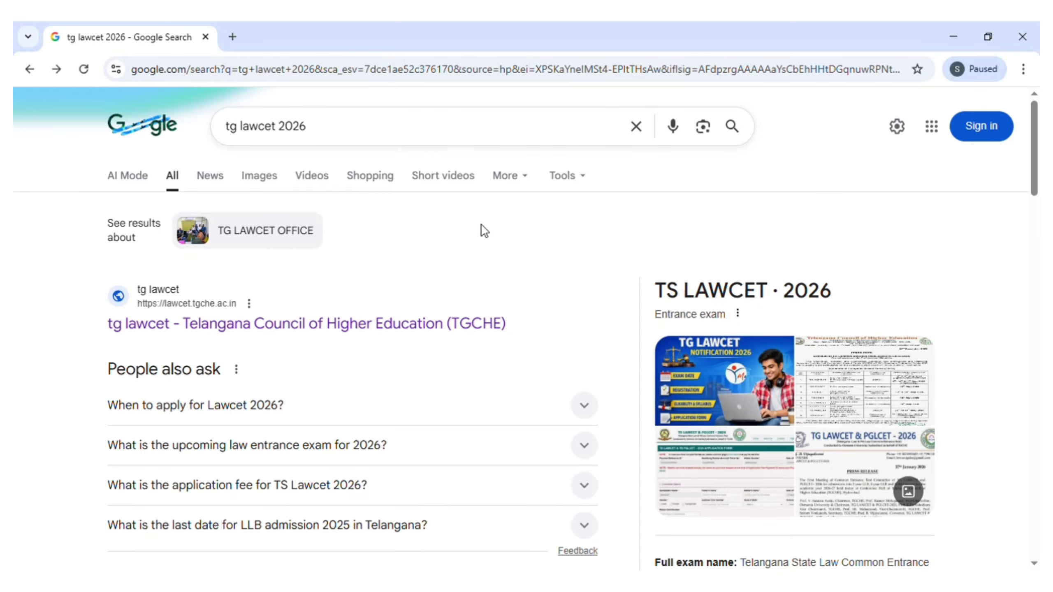
left_click(428, 324)
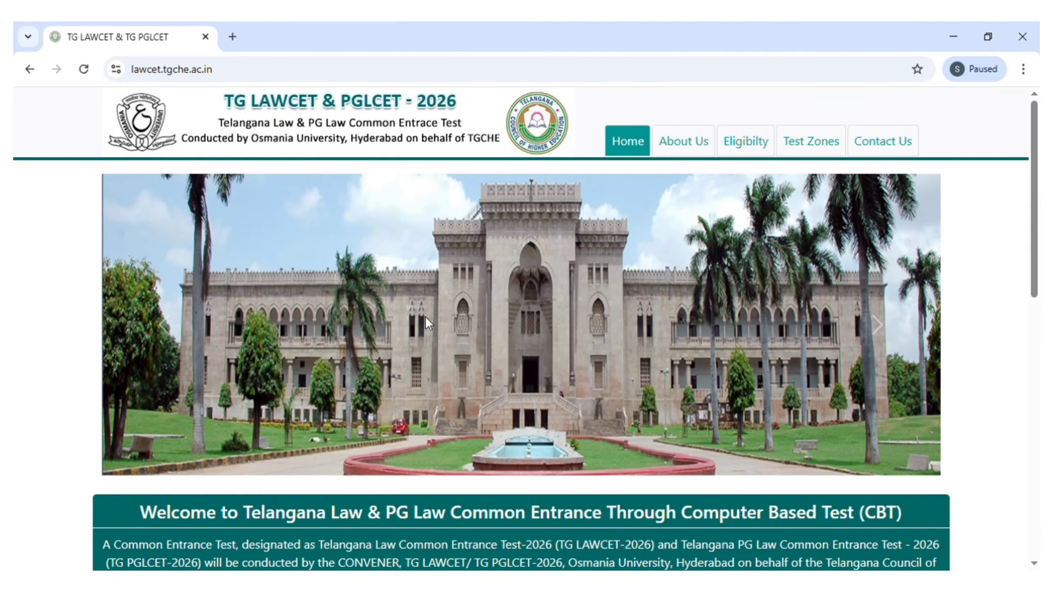
- Review the exam dates and registration fees, open STEP 1: Application Fee Payment, and accept the eligibility declaration
scroll(565, 319, "down", 12)
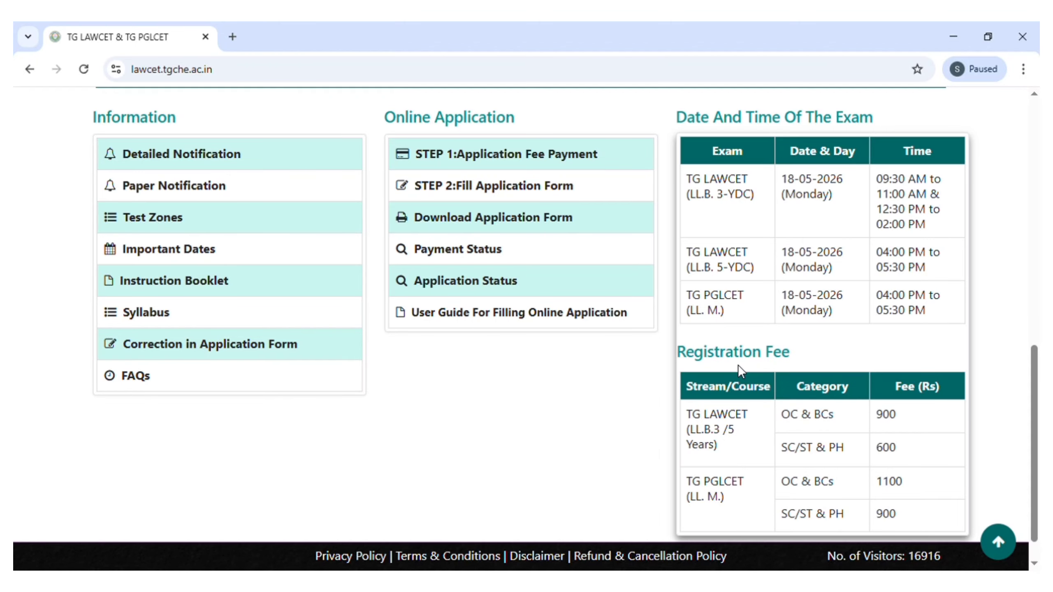
scroll(651, 373, "down", 1)
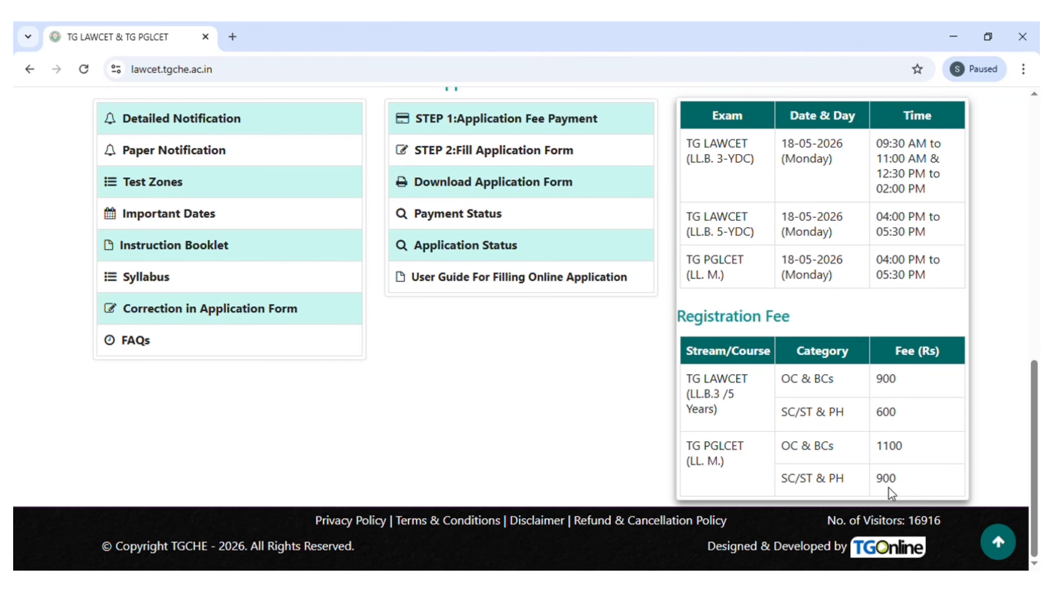
scroll(729, 395, "up", 5)
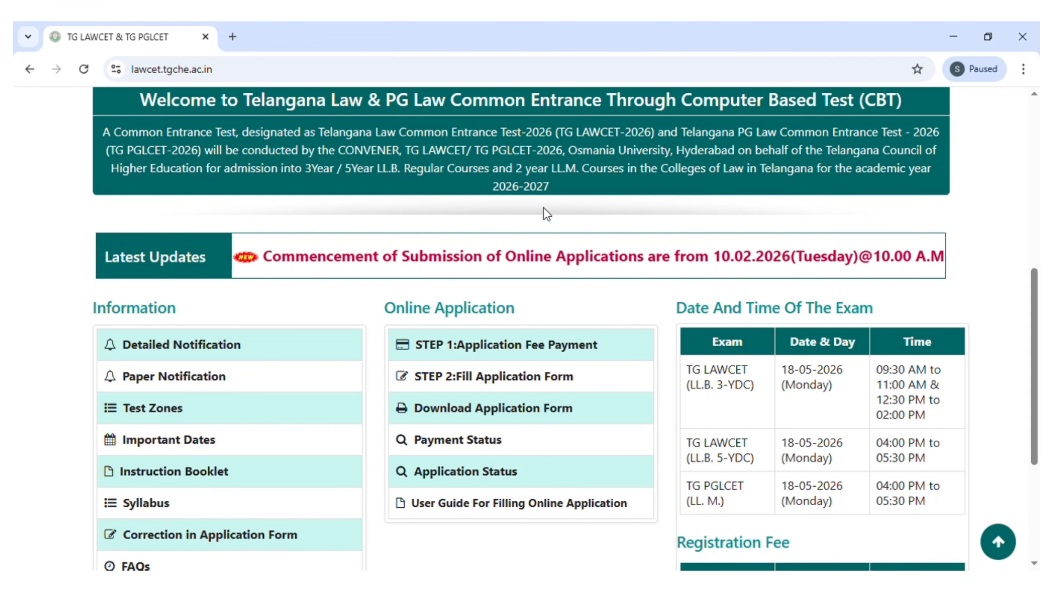
left_click(529, 352)
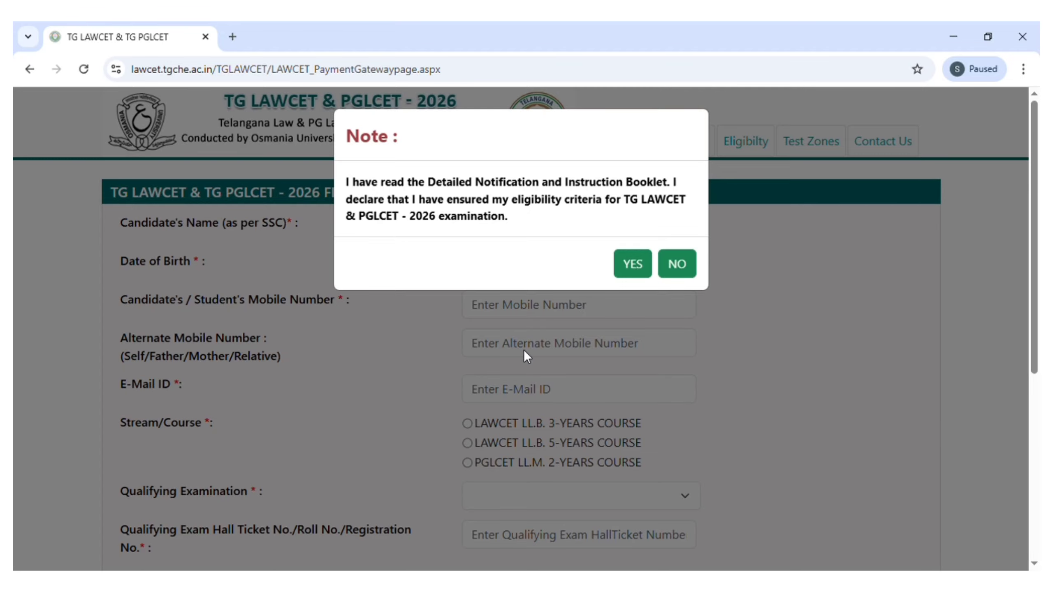
left_click(631, 265)
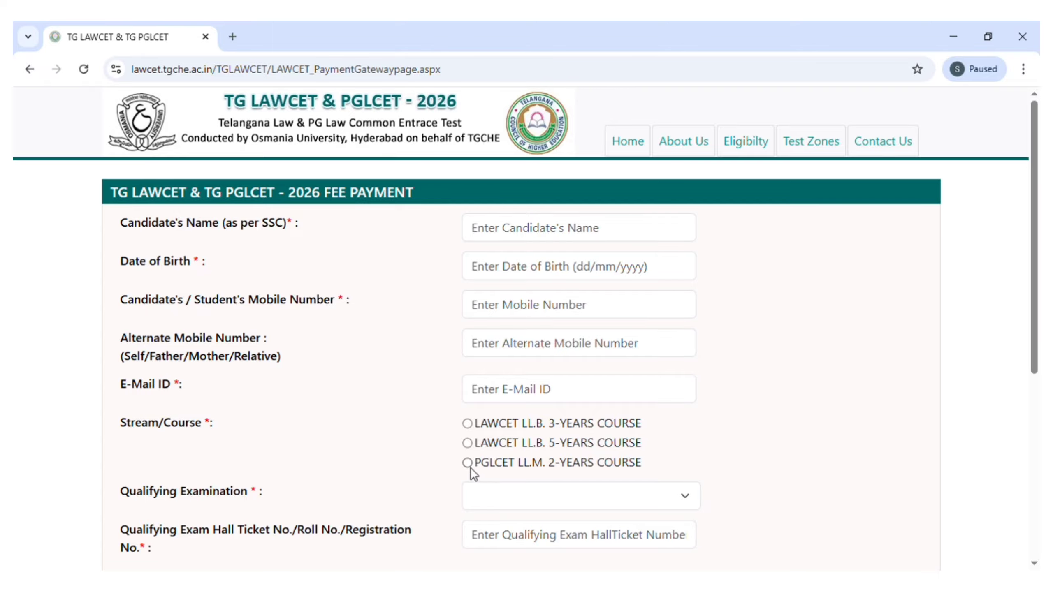
- Enter the candidate's name, date of birth, mobile number and e-mail, and select the LAWCET LL.B. 3-Years course
scroll(471, 470, "down", 2)
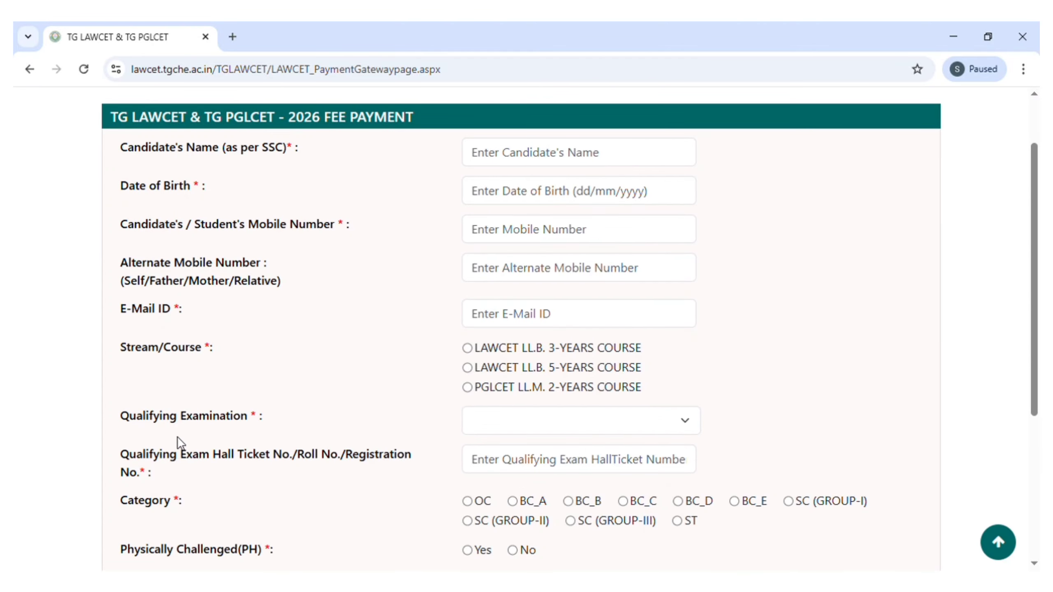
scroll(556, 249, "up", 2)
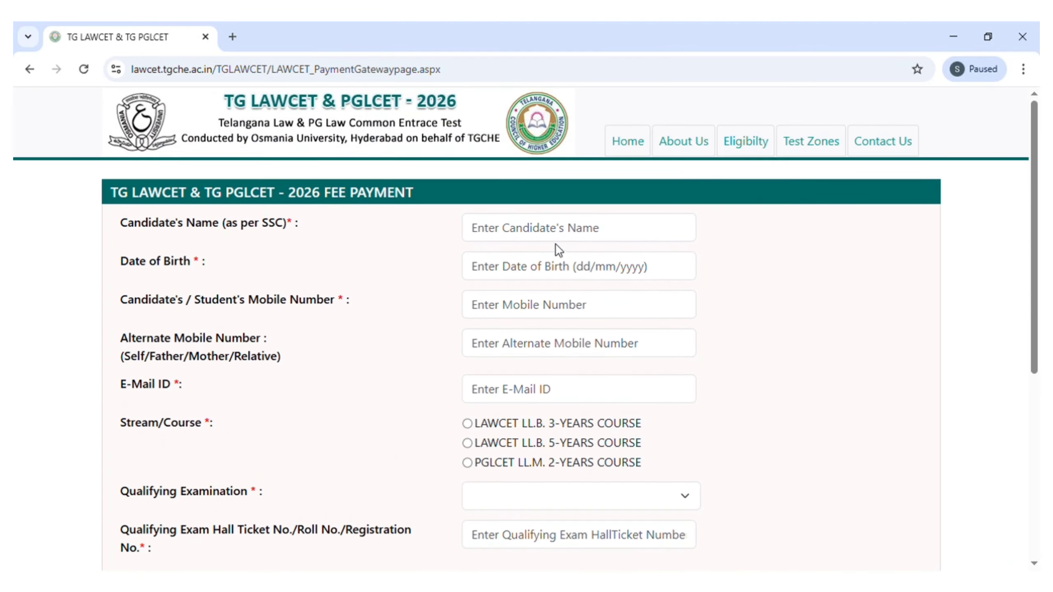
scroll(639, 430, "down", 2)
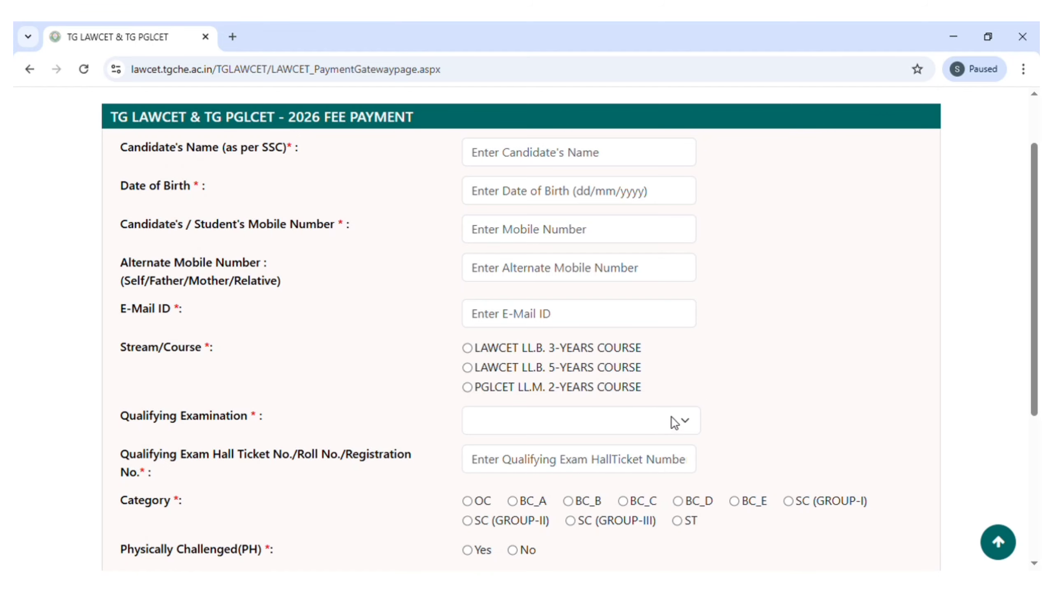
scroll(672, 418, "down", 2)
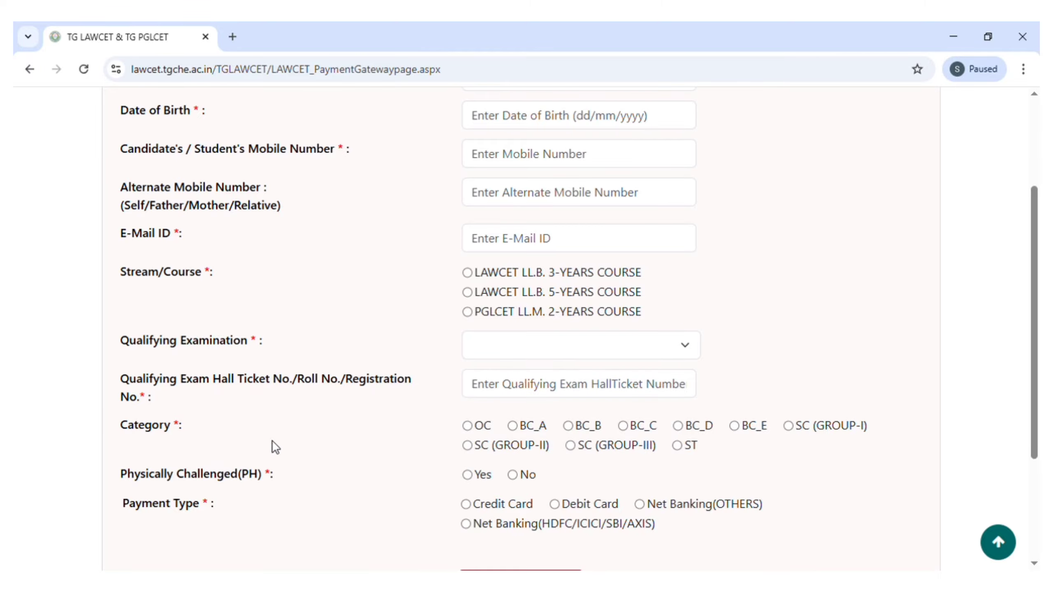
scroll(504, 441, "down", 2)
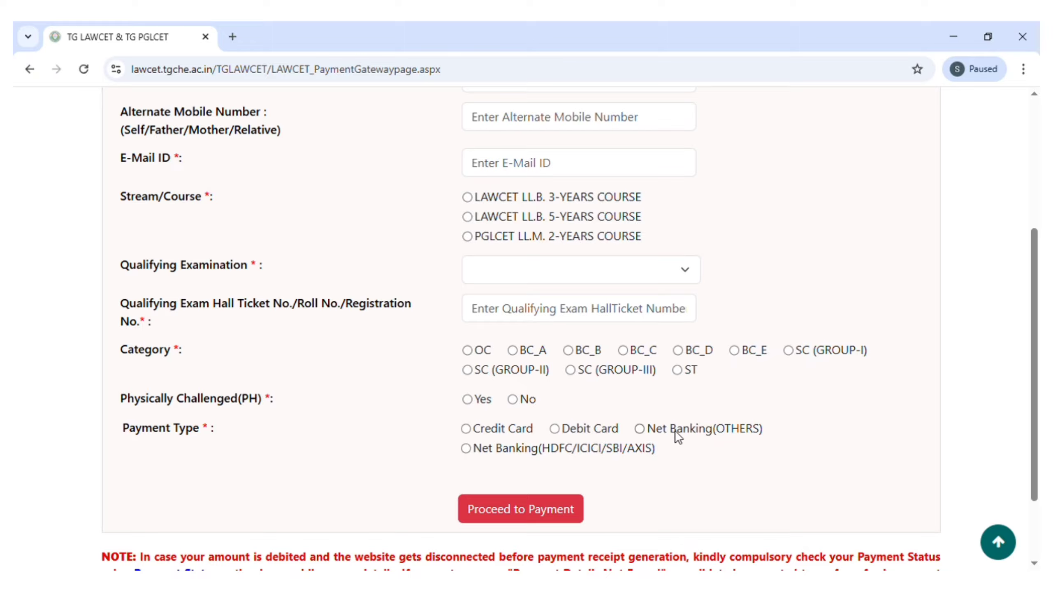
scroll(612, 453, "up", 5)
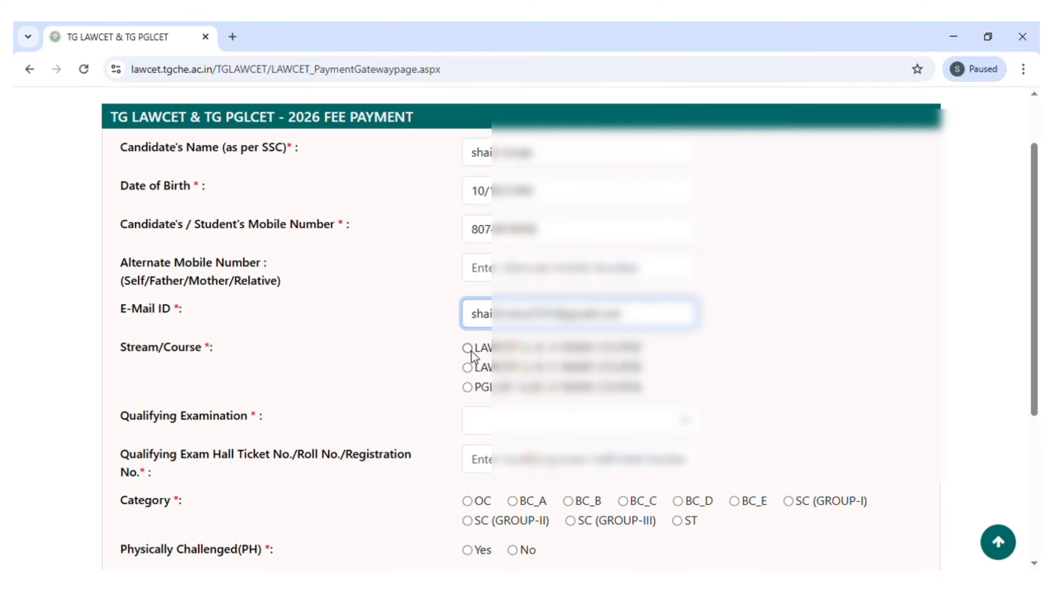
left_click(468, 349)
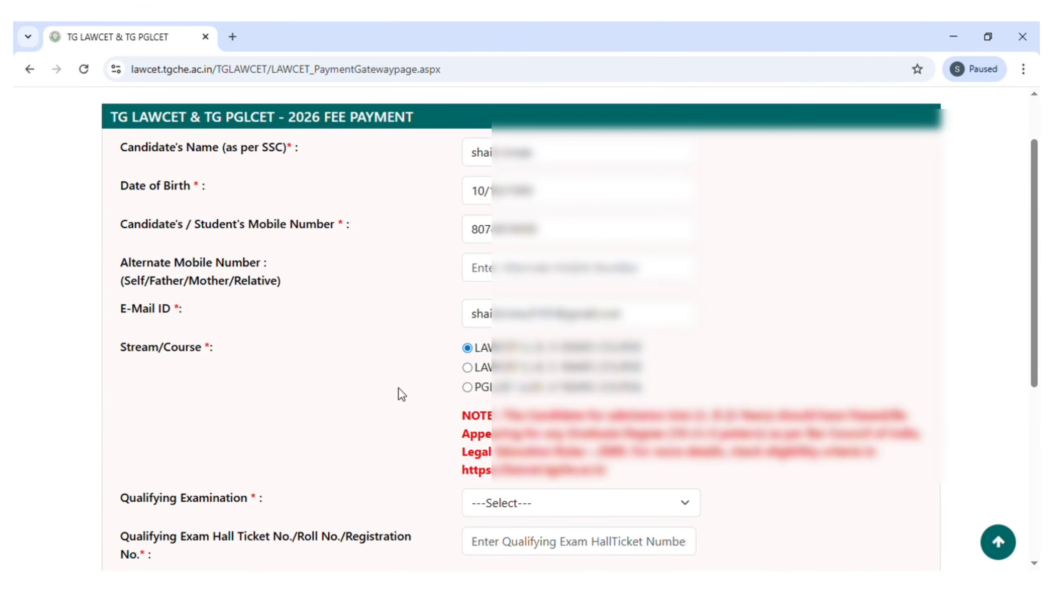
- Set the qualifying examination to BSC
scroll(690, 389, "down", 2)
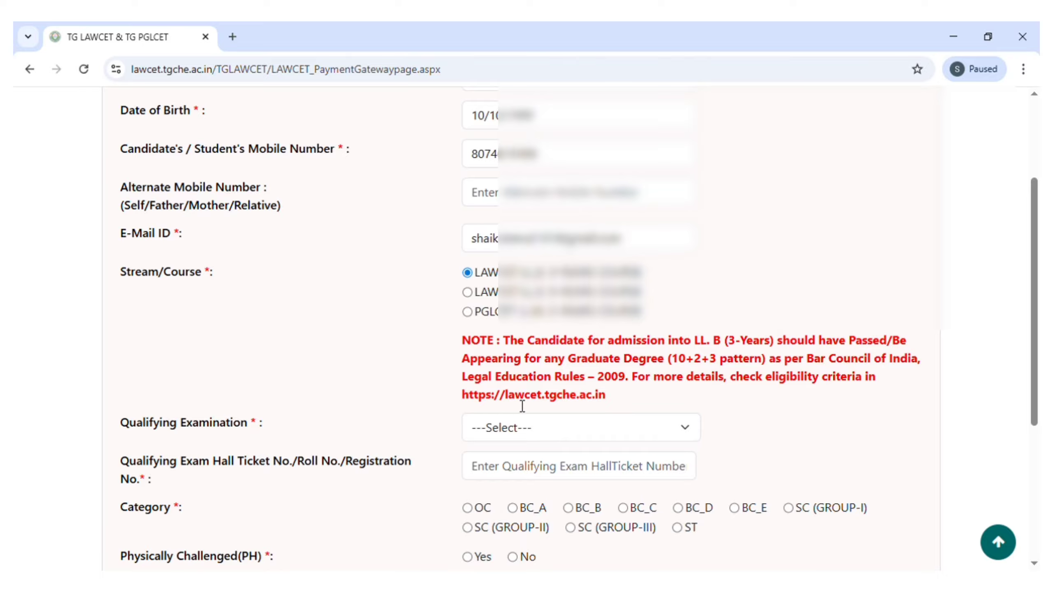
left_click(513, 434)
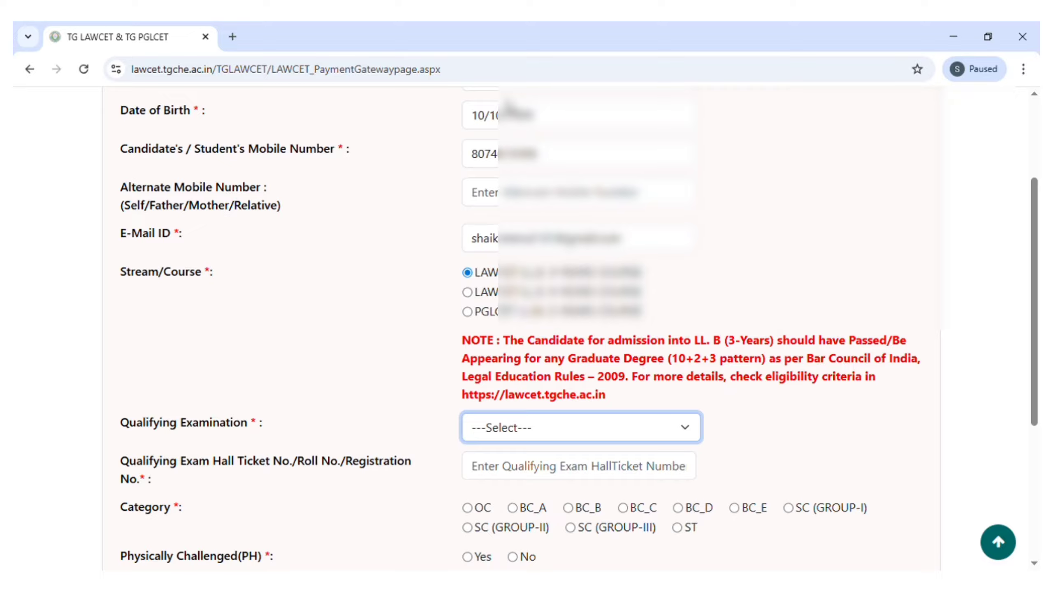
left_click(506, 102)
- Check the qualifying examination options for the LAWCET LL.B. 5-Years course, and restore the 3-Years course with BSC
left_click(467, 293)
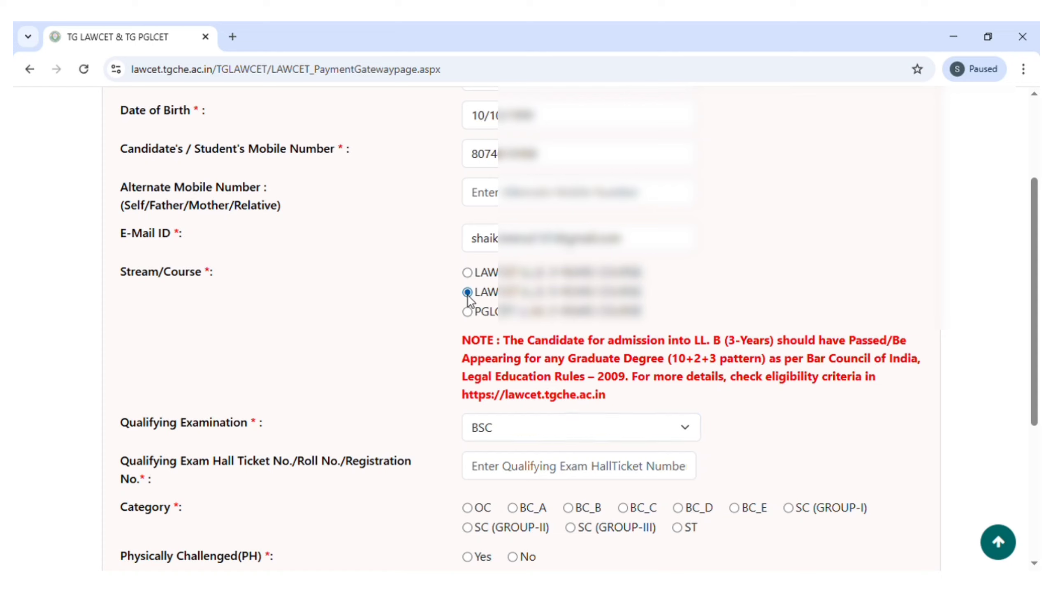
left_click(565, 433)
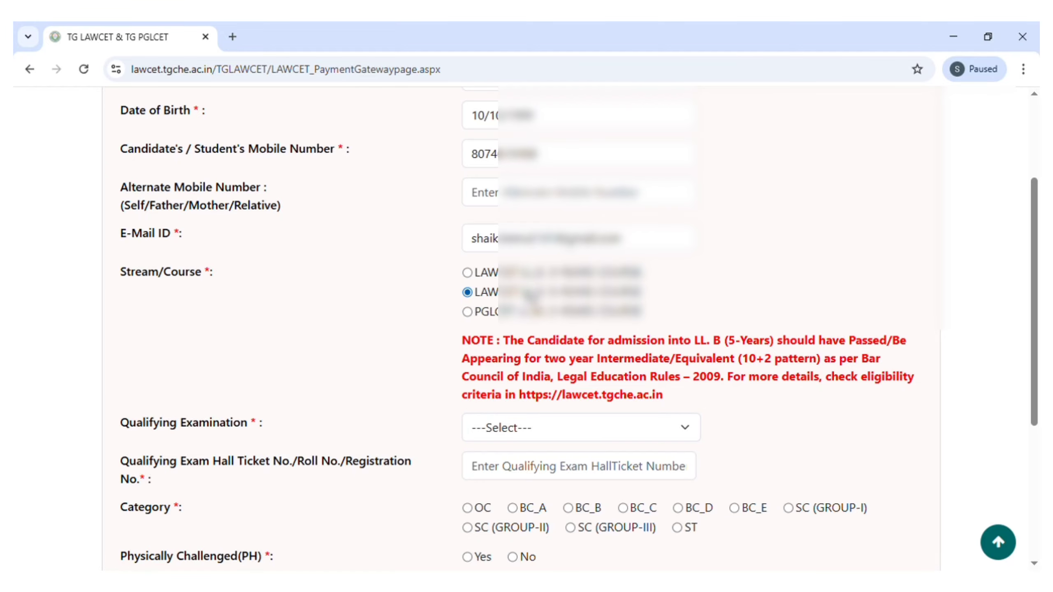
left_click(468, 273)
left_click(552, 429)
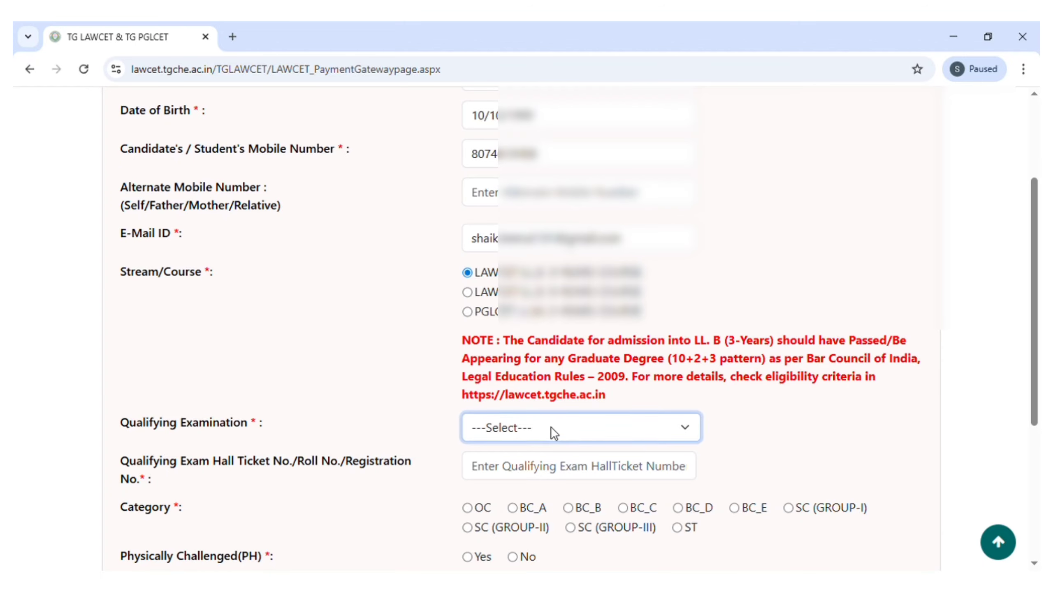
left_click(495, 100)
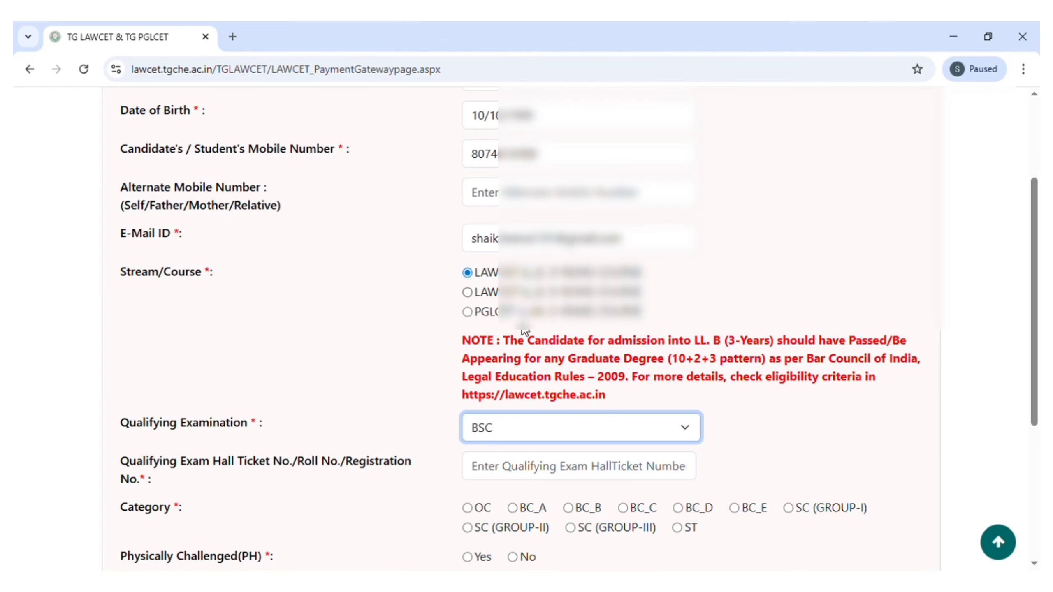
- Enter the candidate's qualifying exam hall ticket number
scroll(535, 414, "down", 2)
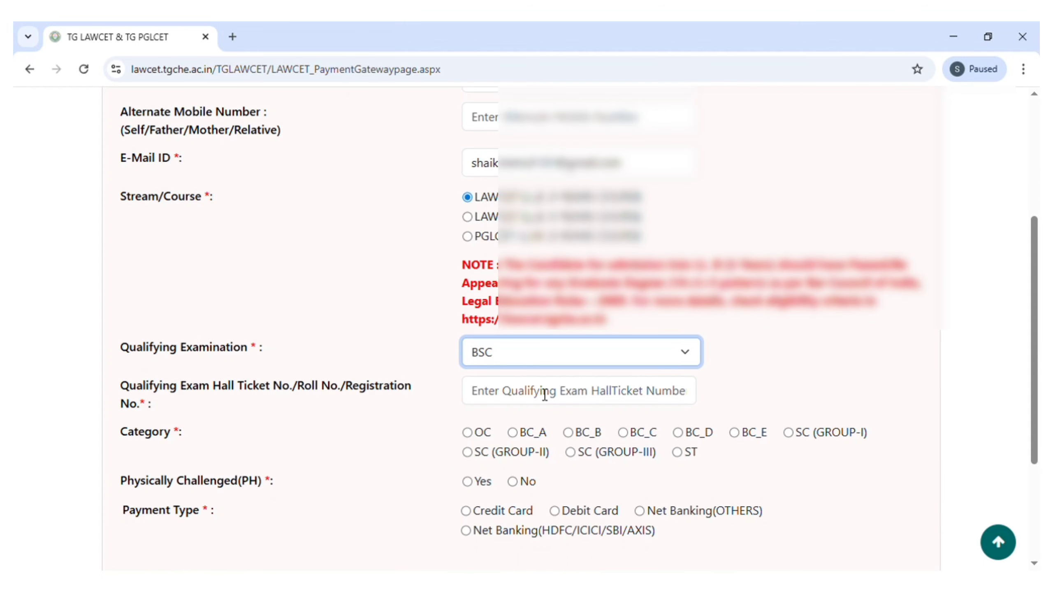
left_click(544, 396)
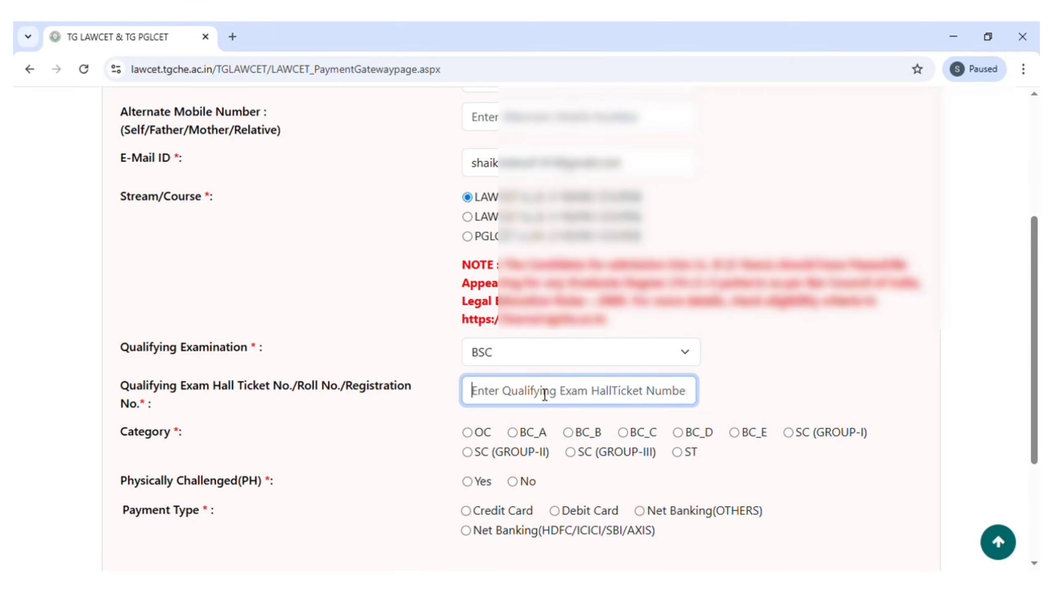
key("ctrl+v")
- Set the category to BC_E, physically challenged to No, and the payment type to Debit Card
scroll(546, 407, "down", 2)
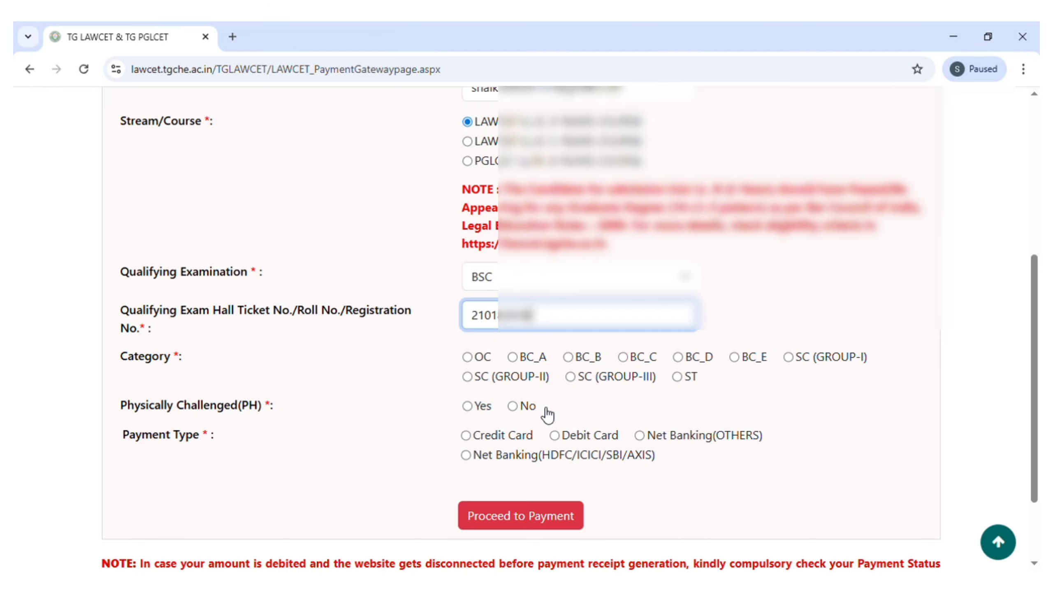
left_click(735, 358)
scroll(589, 400, "down", 2)
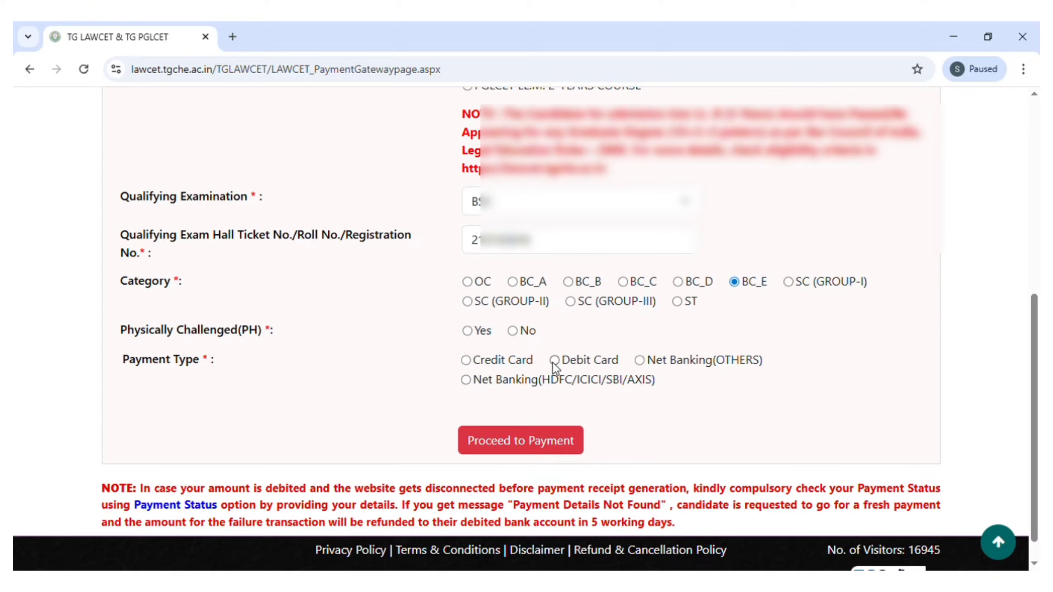
left_click(513, 331)
left_click(565, 361)
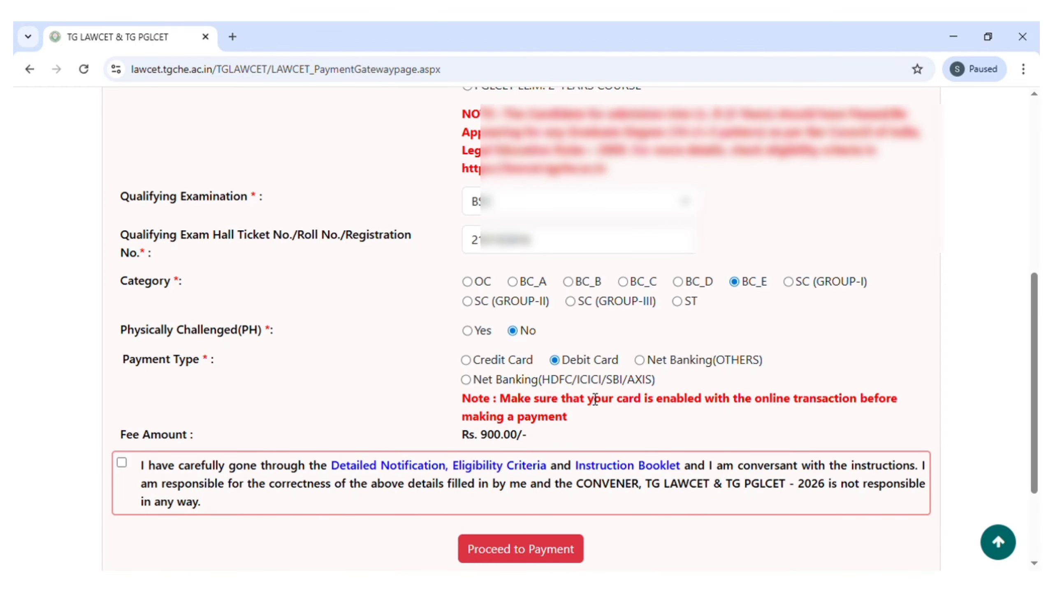
- Accept the instructions declaration, proceed to payment, and confirm eligibility to apply
scroll(597, 399, "down", 2)
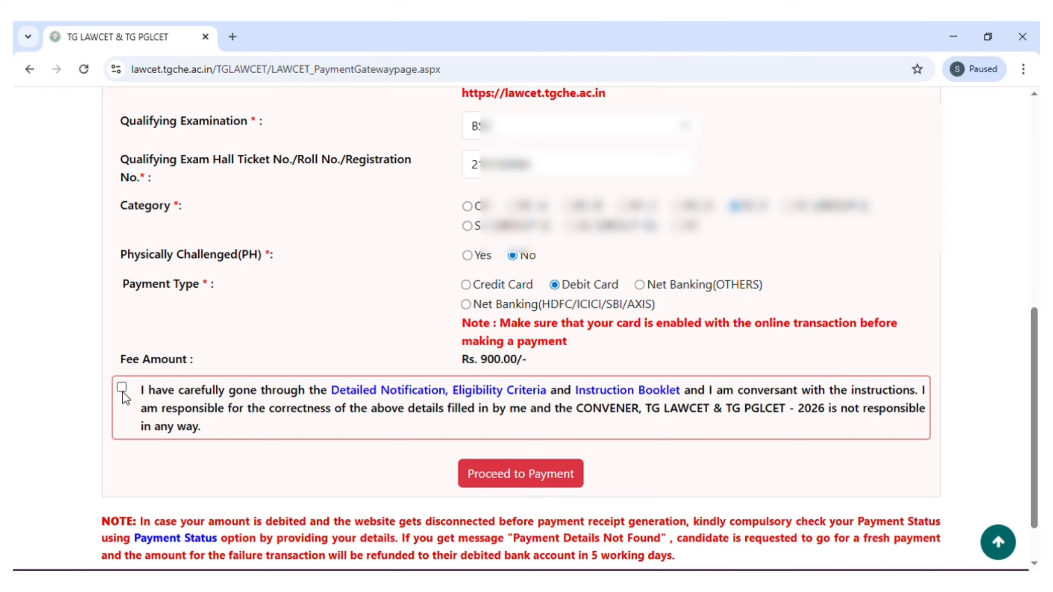
left_click(504, 474)
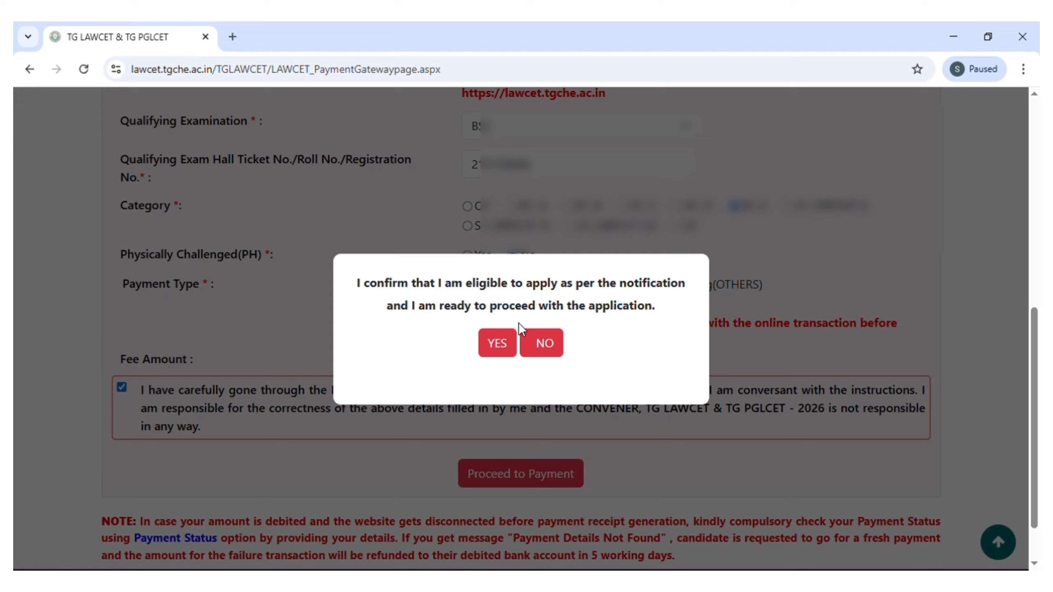
left_click(503, 343)
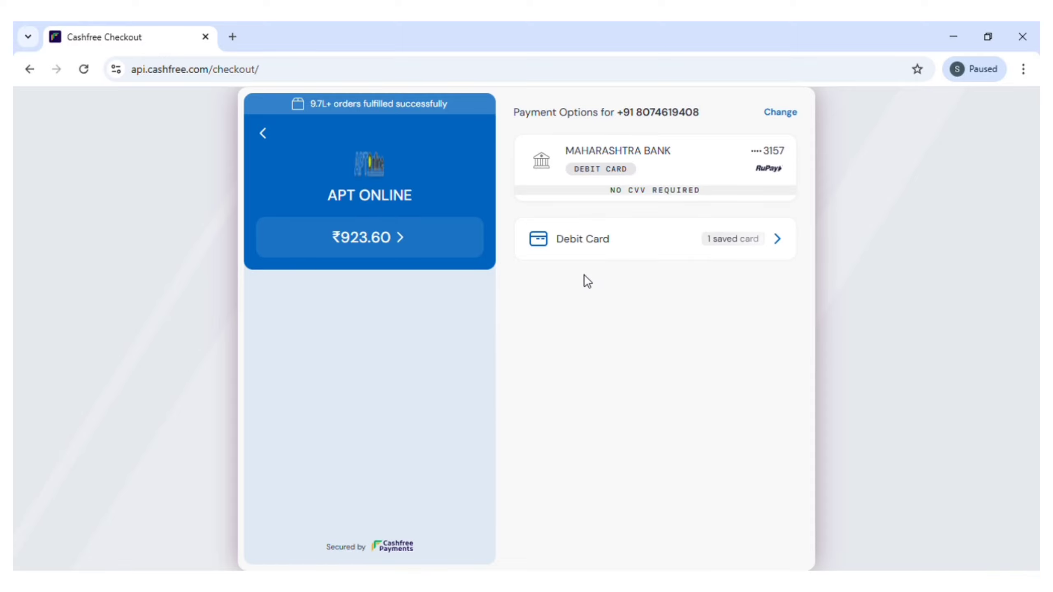
- Pay the application fee by debit card, entering the card details and cardholder name, and submit the one-time password
left_click(768, 244)
left_click(655, 259)
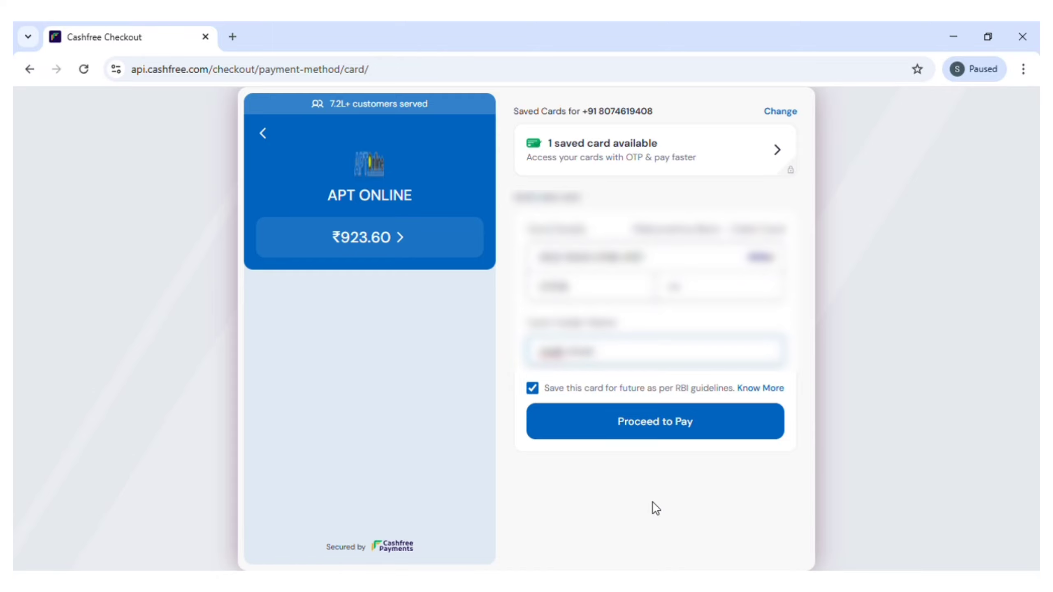
left_click(709, 428)
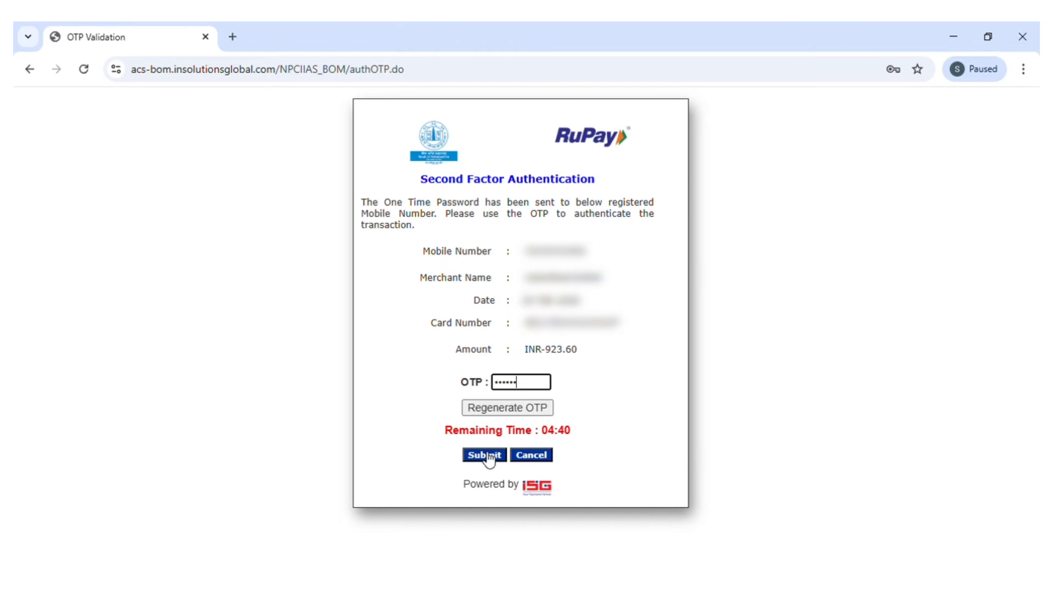
left_click(484, 456)
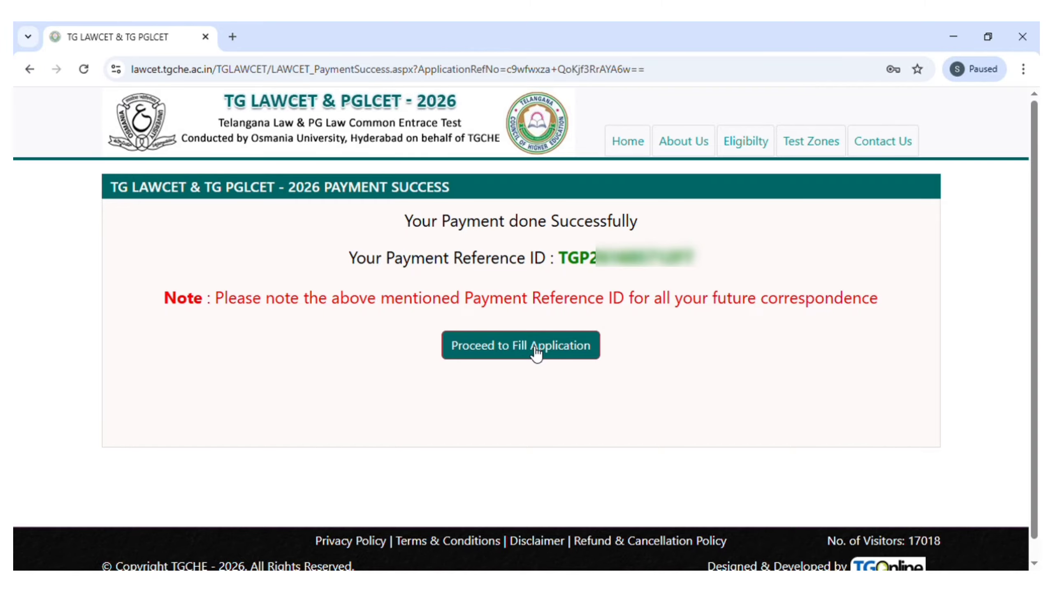
- Proceed to the application form and review its candidate details, address and area of reservation sections
left_click(512, 335)
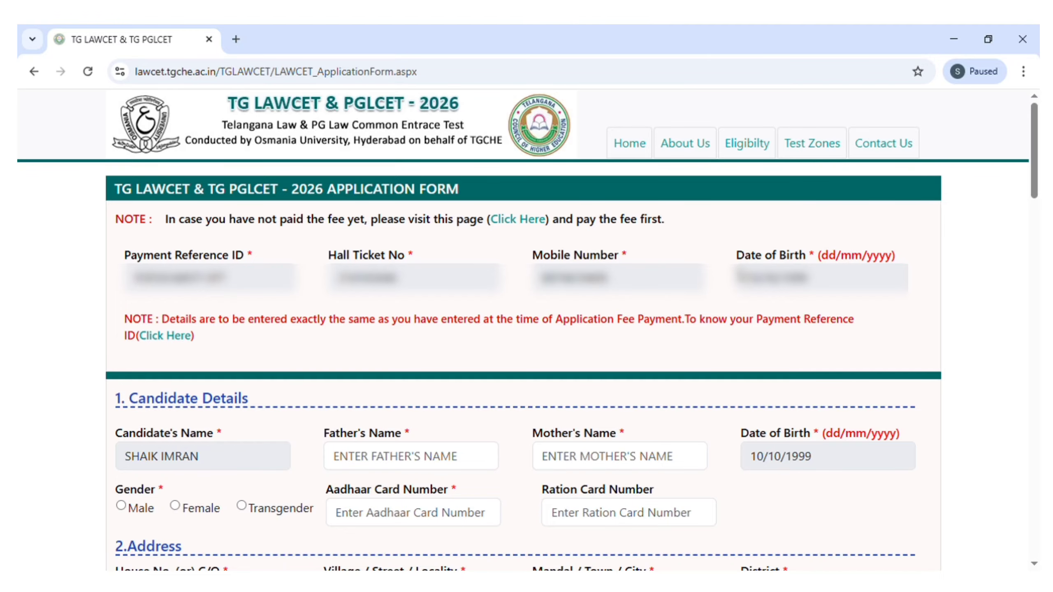
scroll(162, 358, "down", 2)
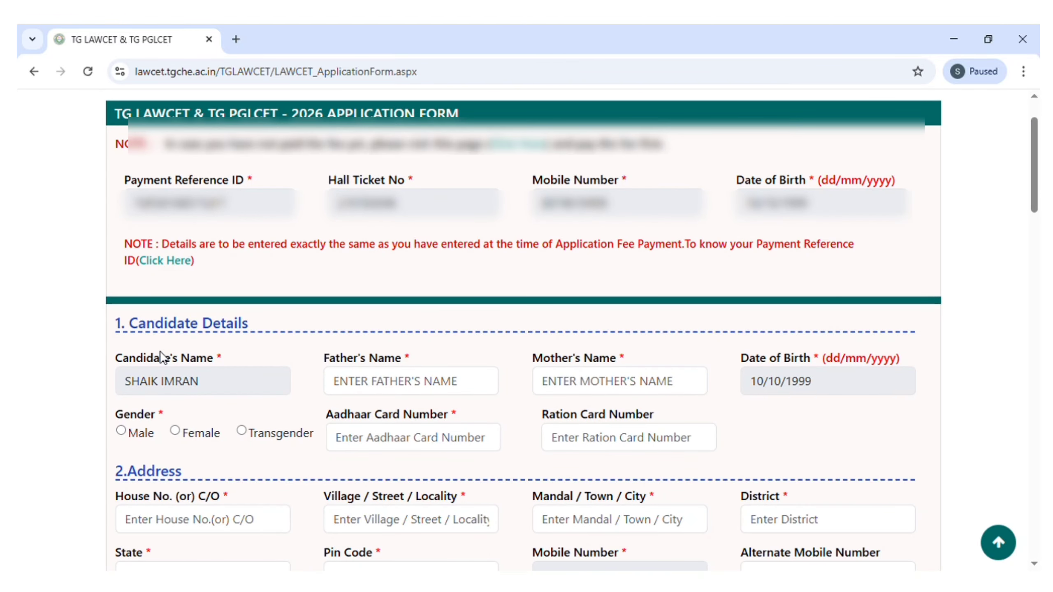
scroll(162, 358, "down", 2)
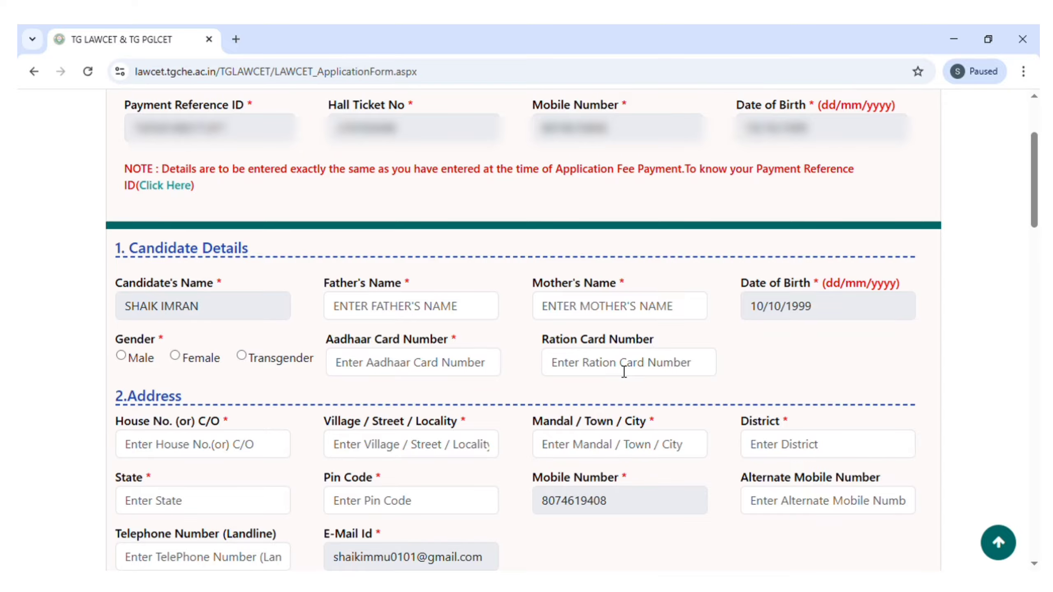
scroll(622, 367, "down", 2)
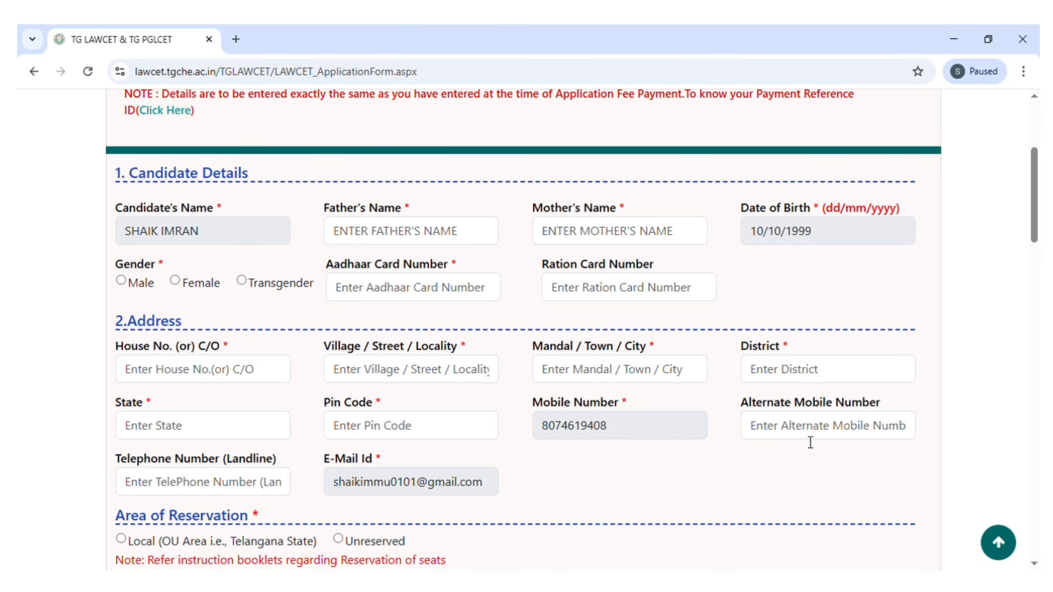
scroll(796, 436, "down", 2)
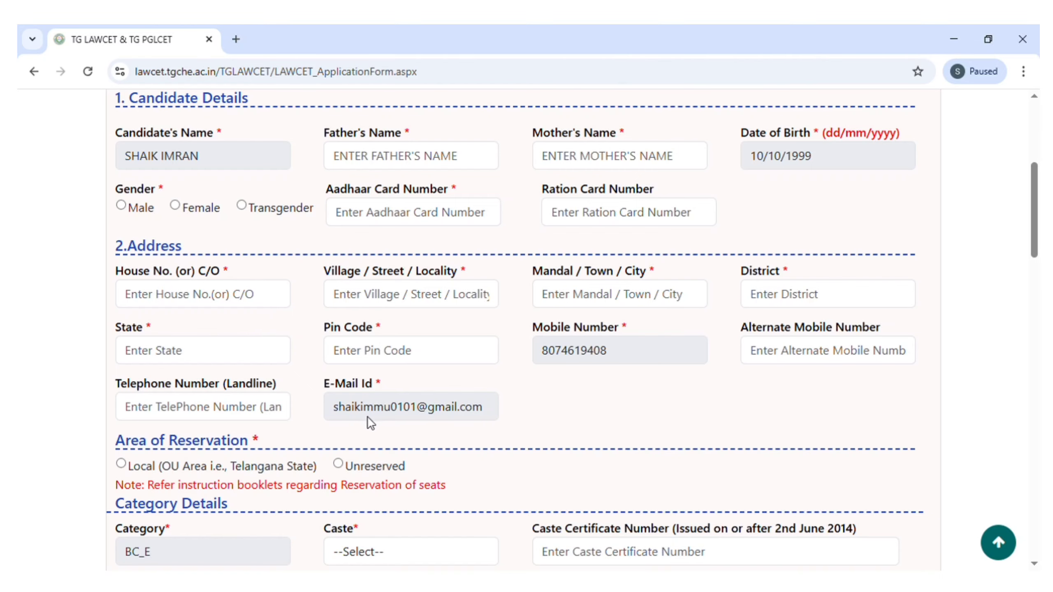
scroll(494, 417, "down", 2)
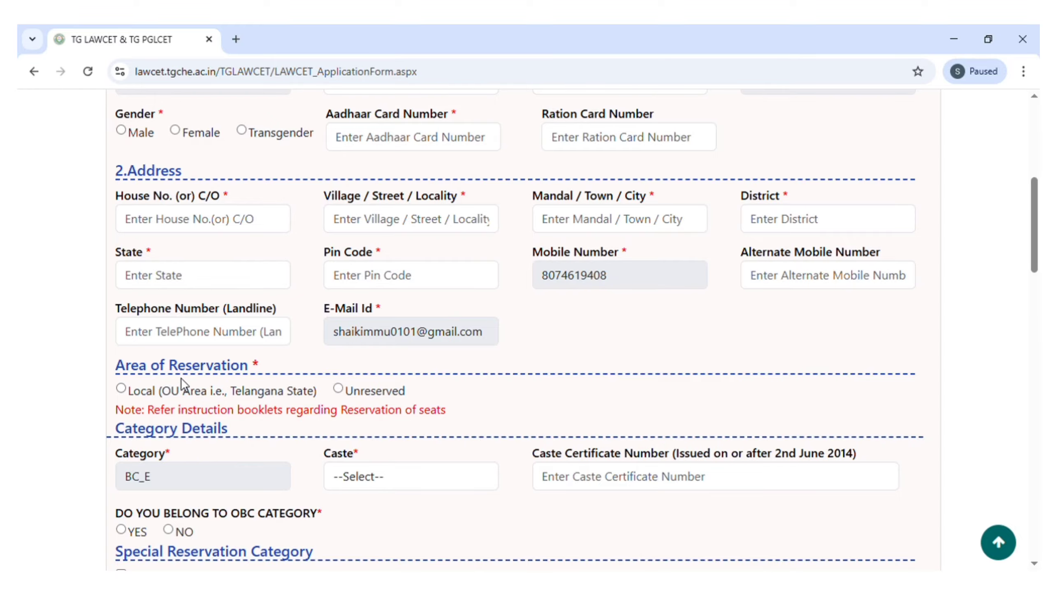
scroll(295, 383, "down", 2)
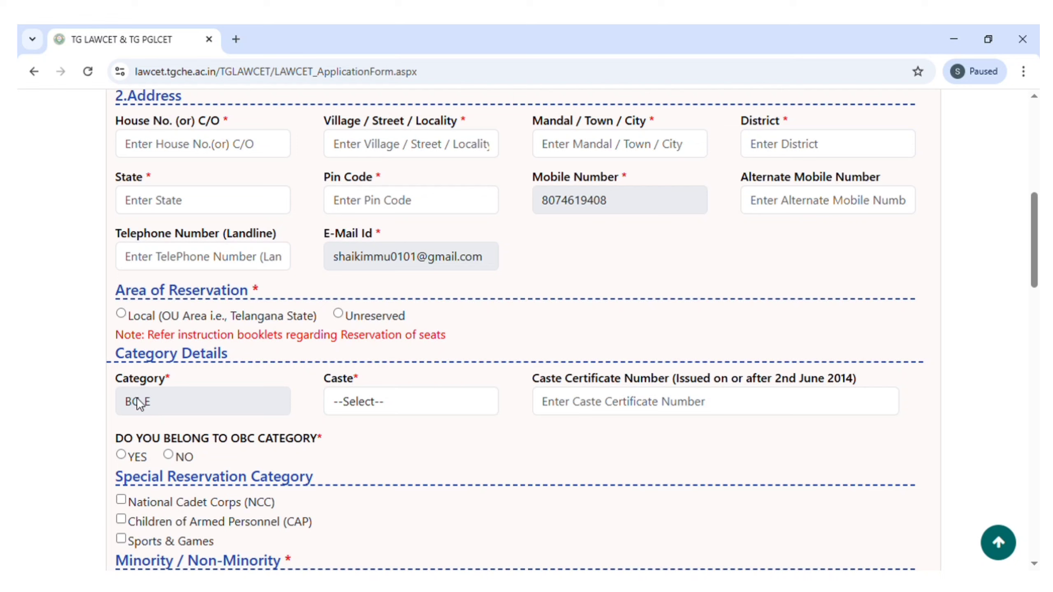
- Review the caste choices and the special reservation, minority status, parents' annual income and candidate bank details sections
left_click(380, 402)
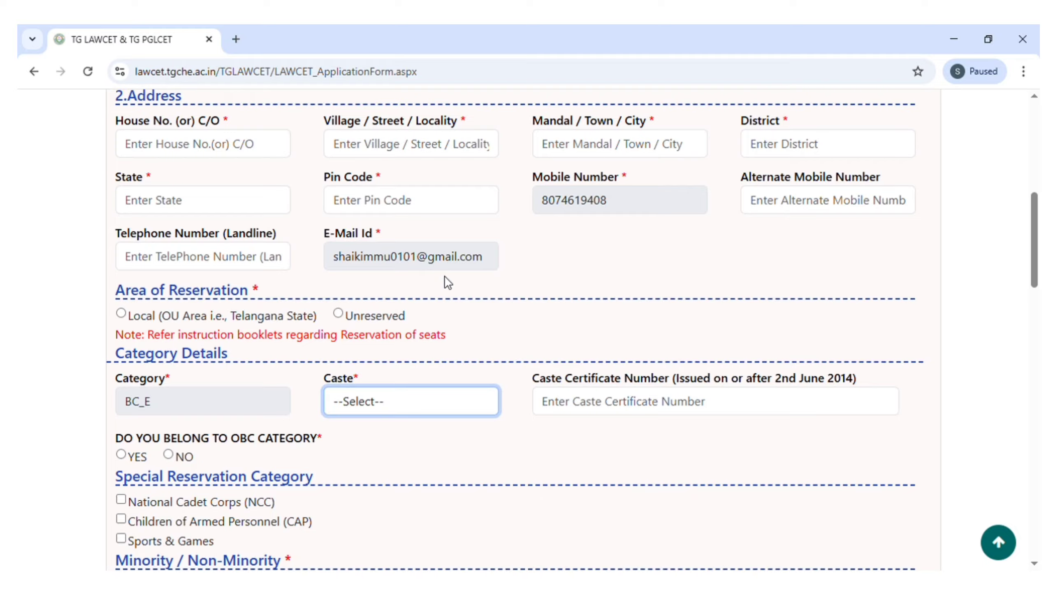
left_click(565, 439)
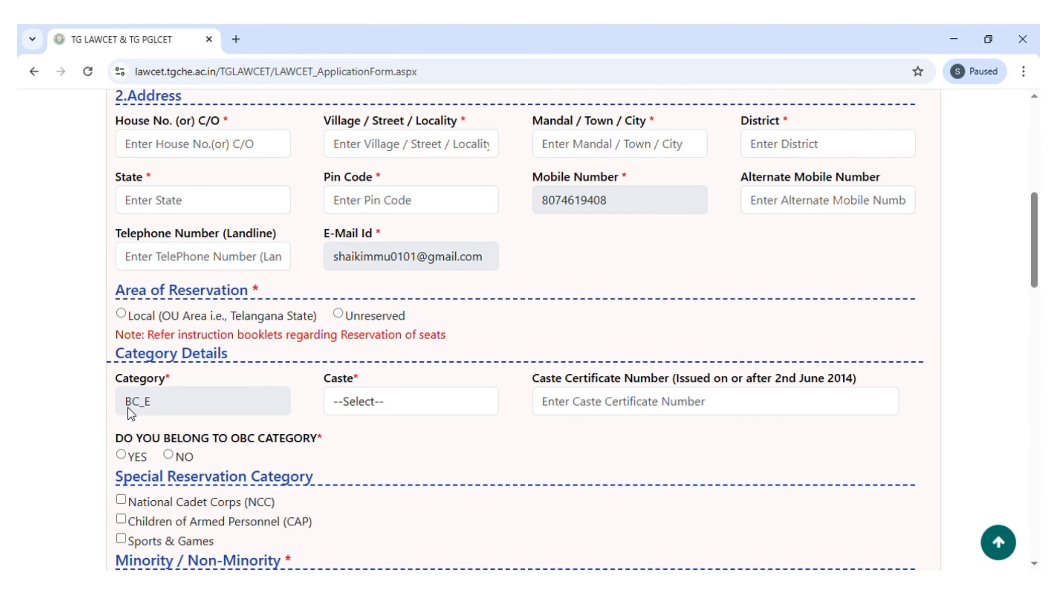
scroll(128, 409, "down", 3)
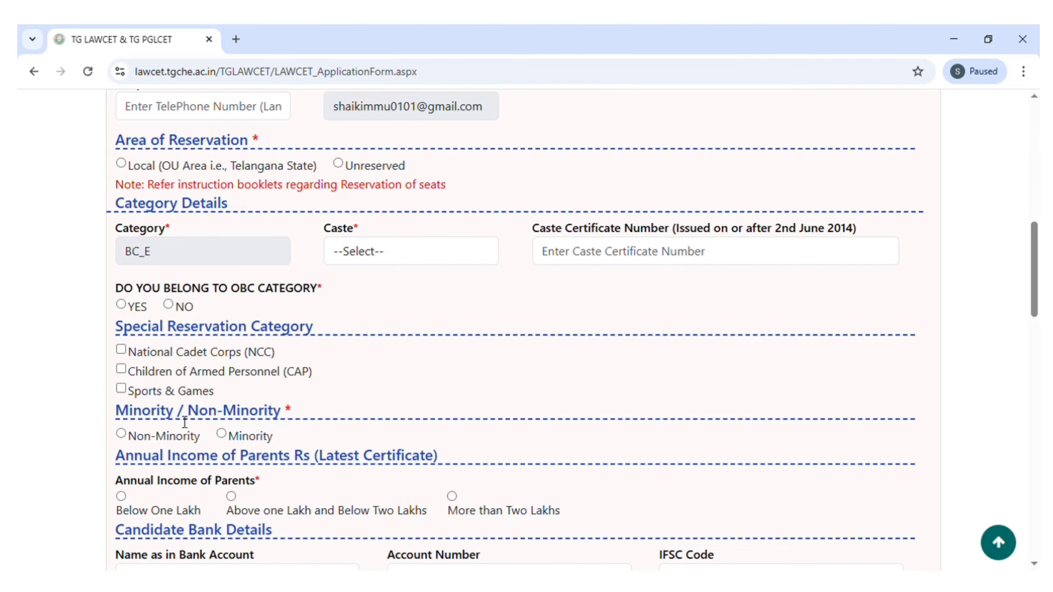
scroll(187, 417, "down", 2)
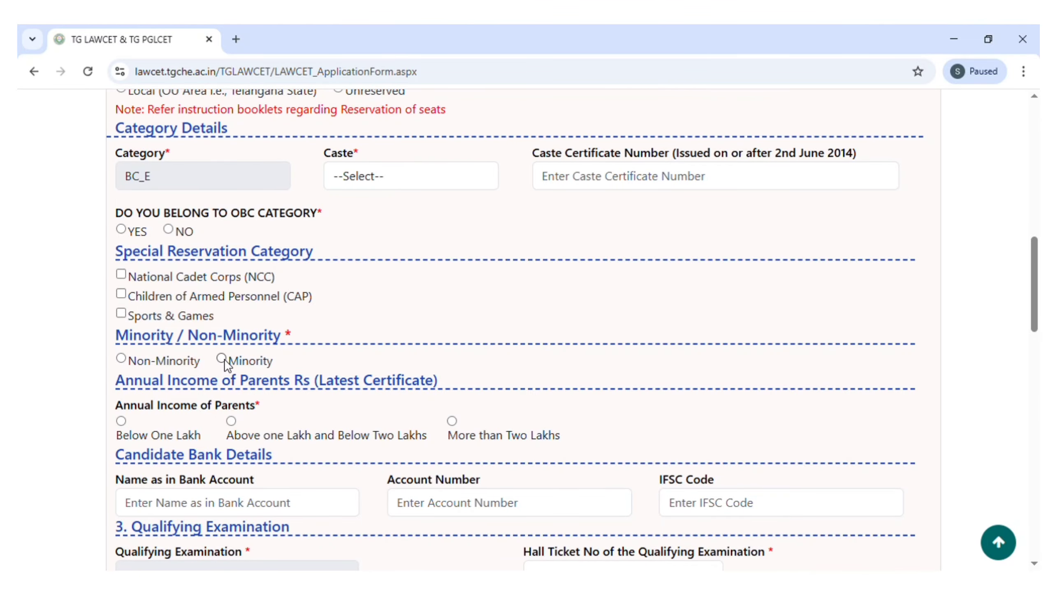
scroll(224, 361, "down", 2)
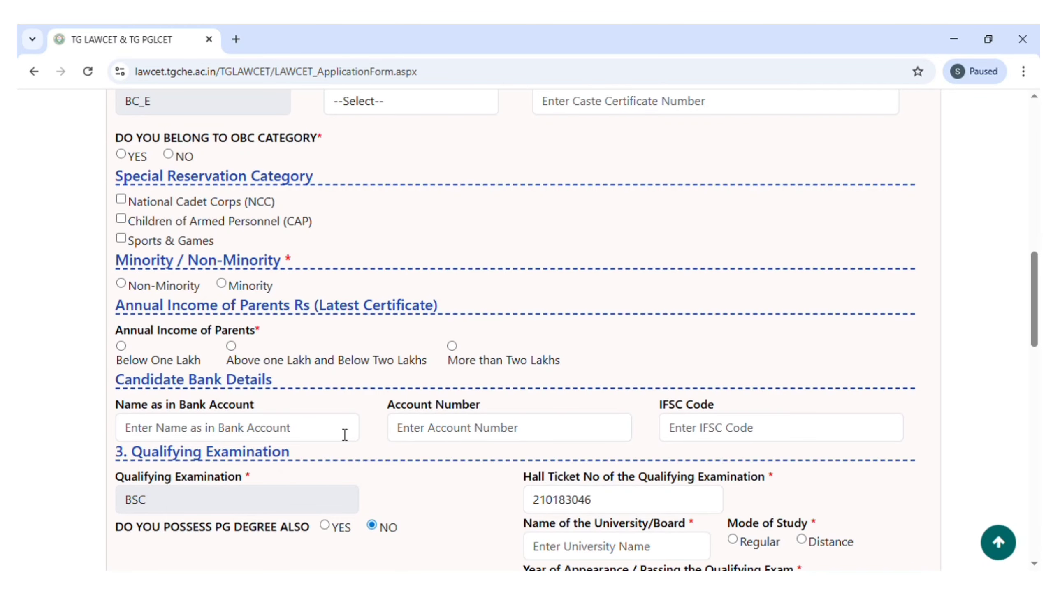
- Answer YES to possessing a PG degree and set the medium of instruction at the qualifying exam to Telugu
scroll(417, 435, "down", 3)
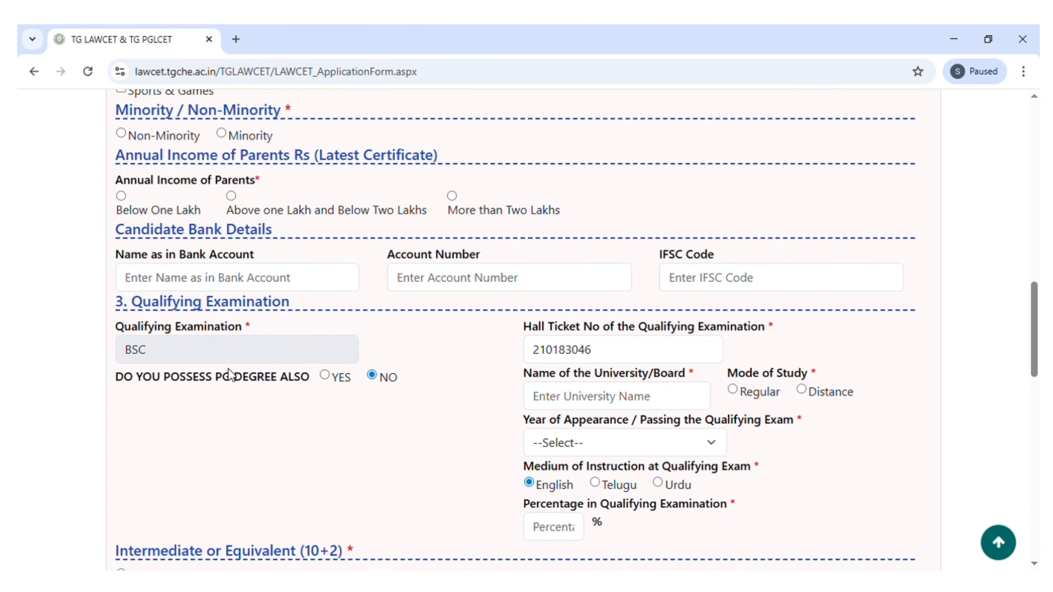
scroll(232, 345, "down", 2)
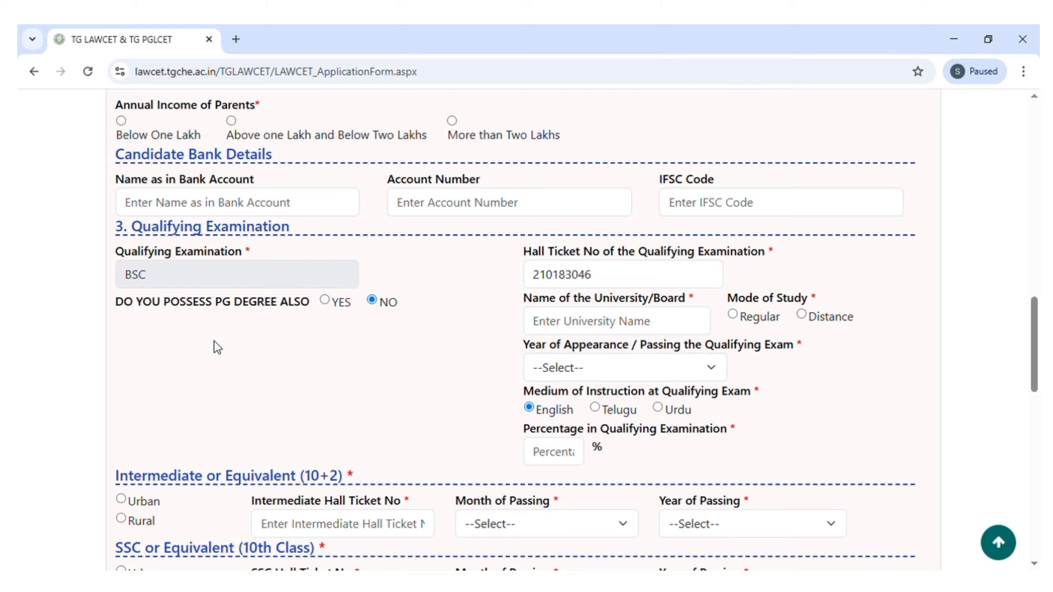
left_click(325, 302)
left_click(711, 368)
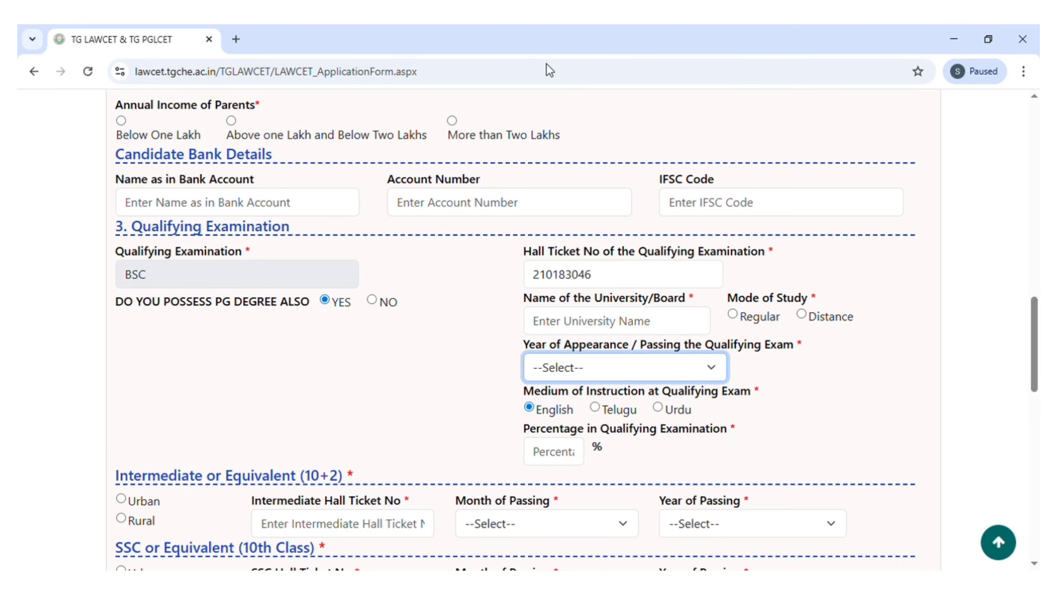
left_click(796, 398)
scroll(795, 397, "down", 2)
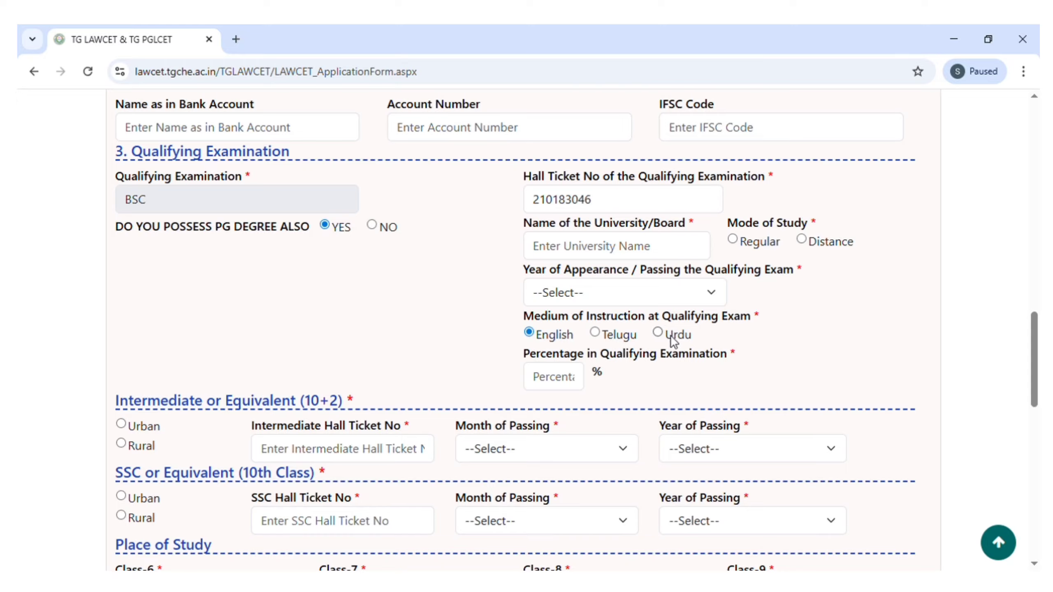
left_click(596, 333)
left_click(658, 333)
left_click(597, 332)
left_click(556, 386)
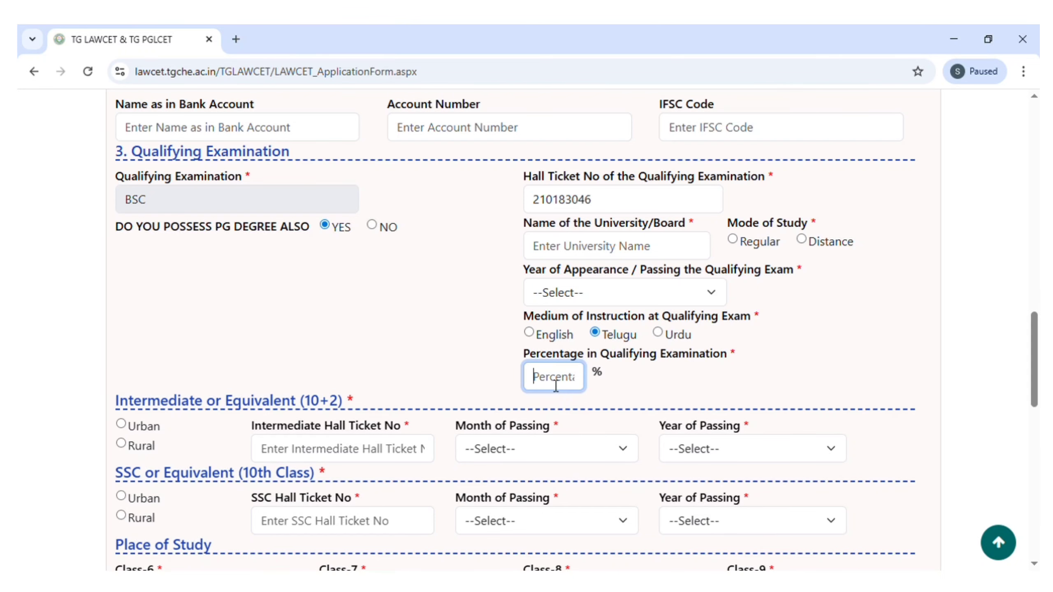
- Examine the Intermediate and SSC sections, including the choices for month and year of passing
scroll(569, 390, "down", 2)
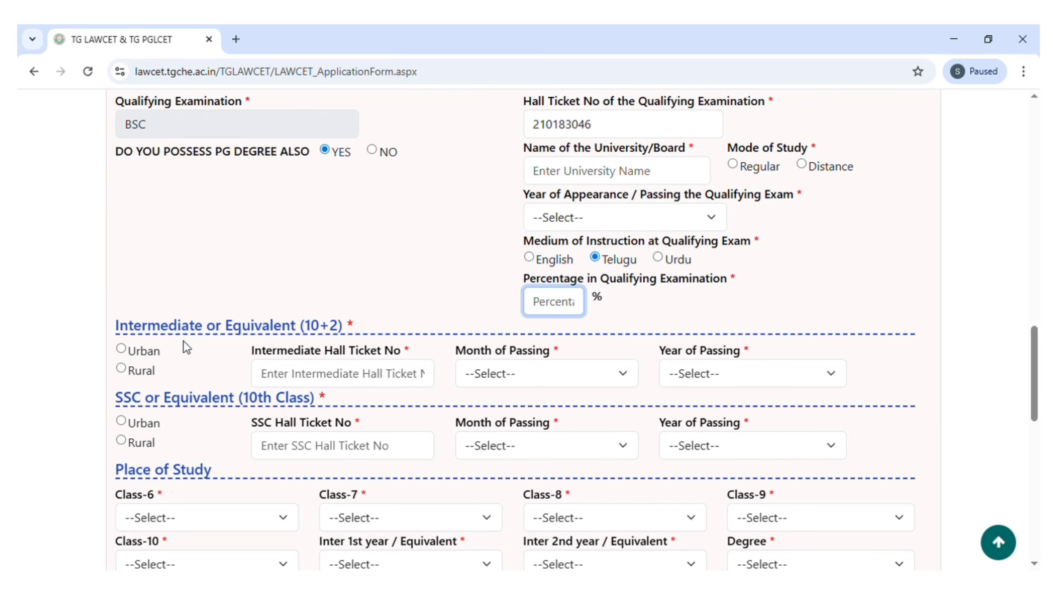
scroll(184, 341, "down", 2)
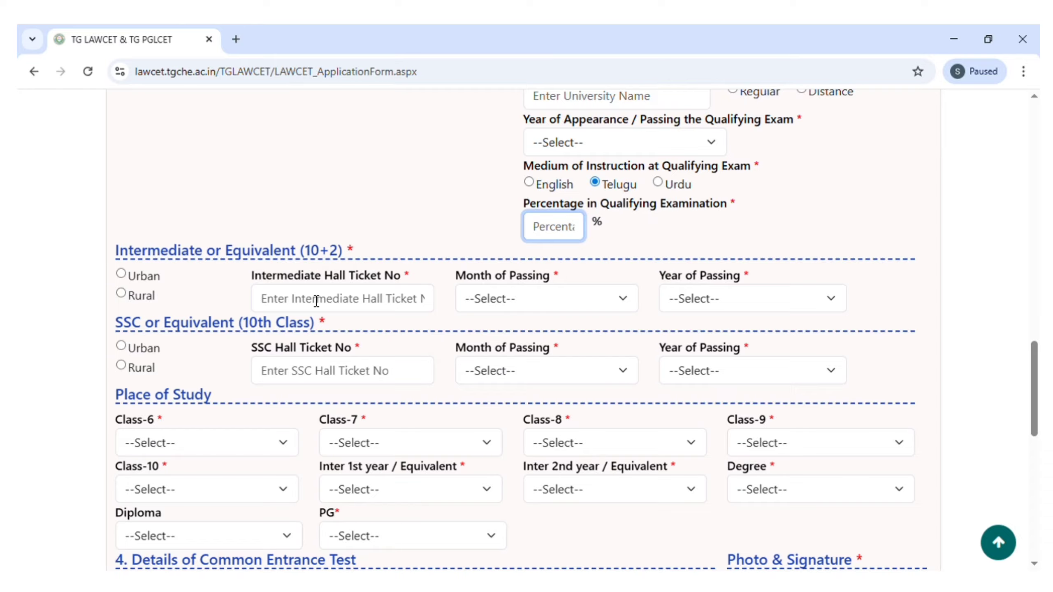
left_click(558, 299)
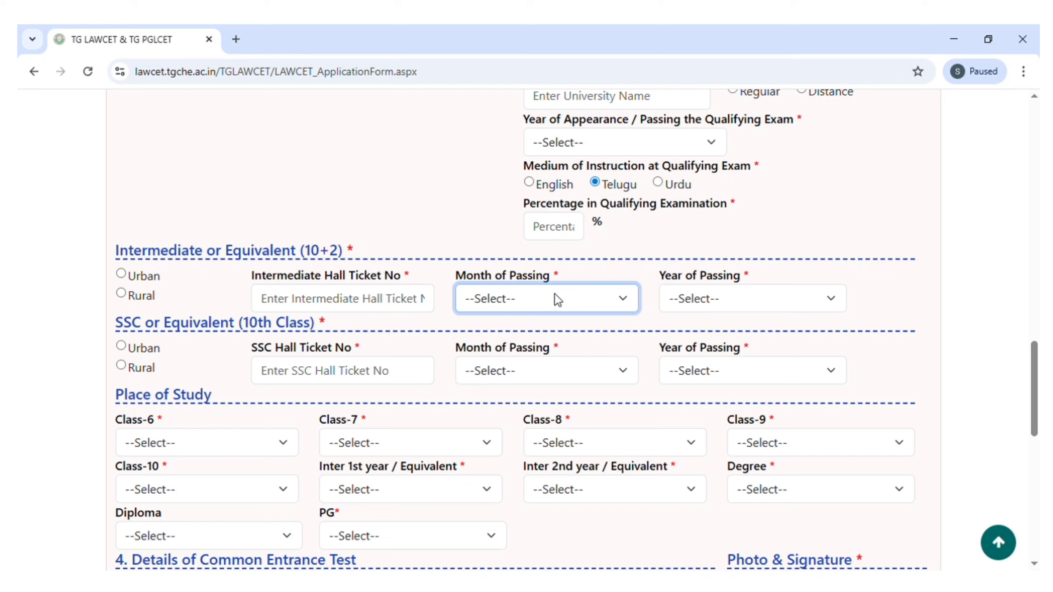
left_click(726, 305)
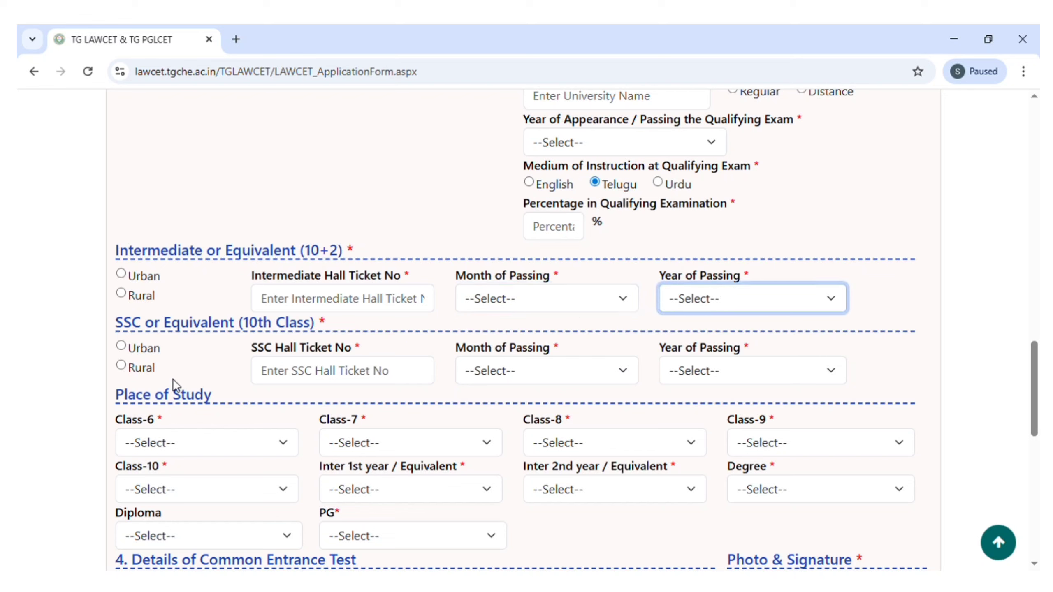
left_click(158, 362)
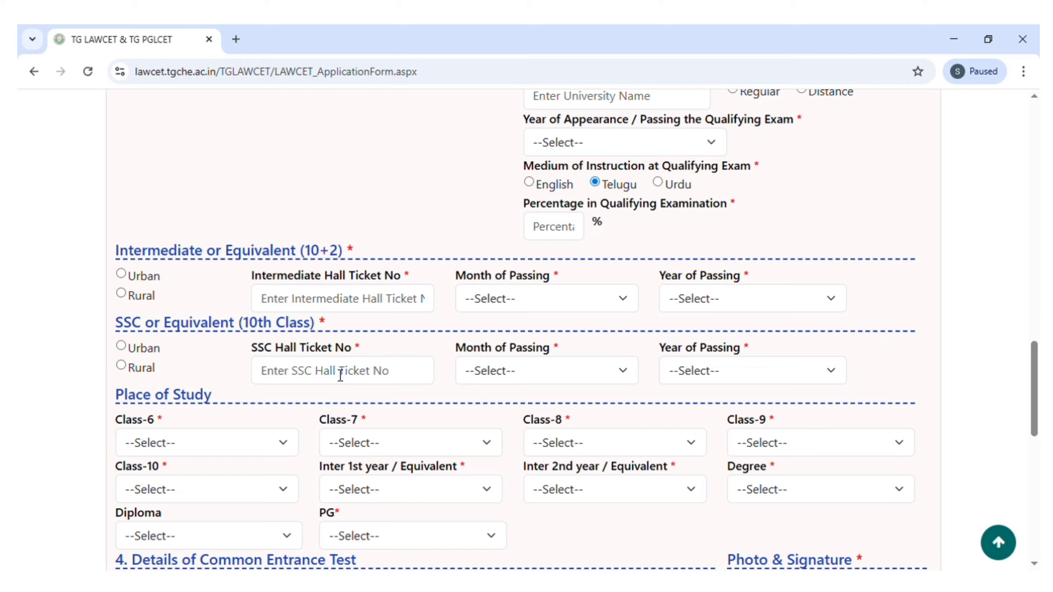
left_click(585, 368)
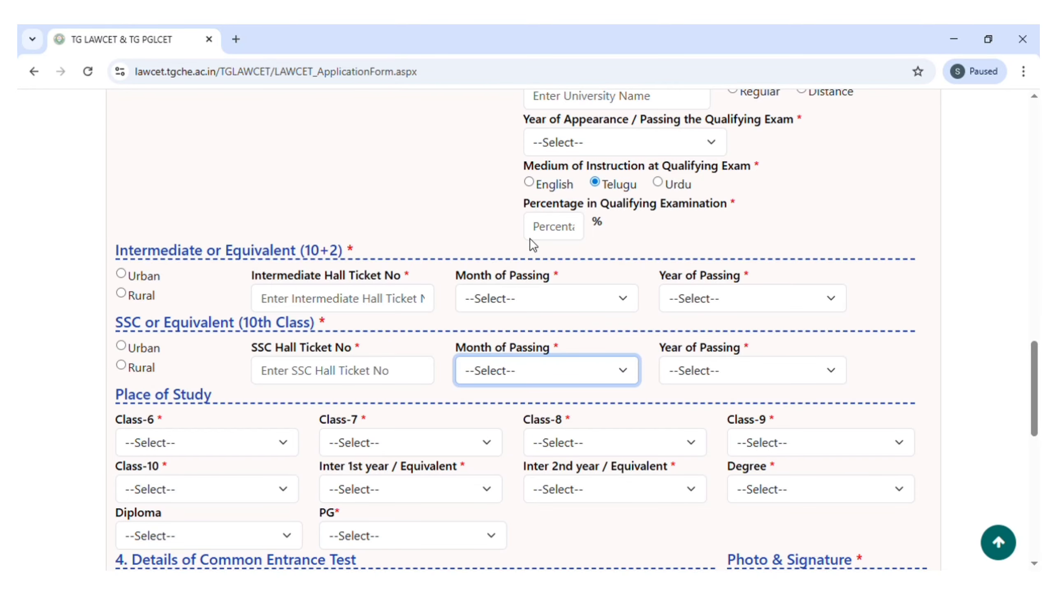
left_click(743, 374)
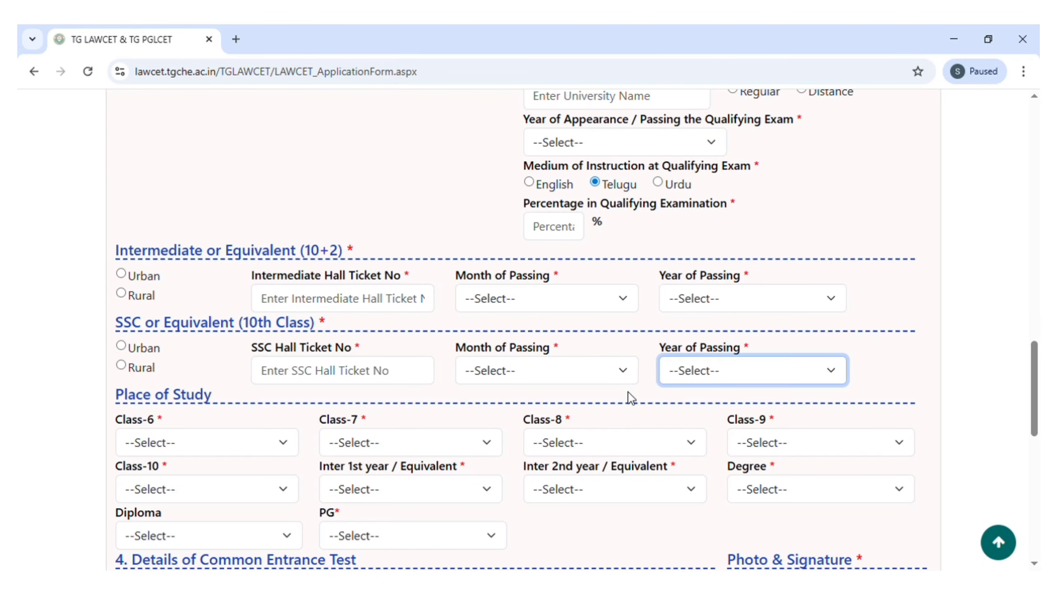
- Examine the place of study choices for Class-6 through Class-10, both Intermediate years, Degree and PG
scroll(531, 404, "down", 2)
left_click(224, 372)
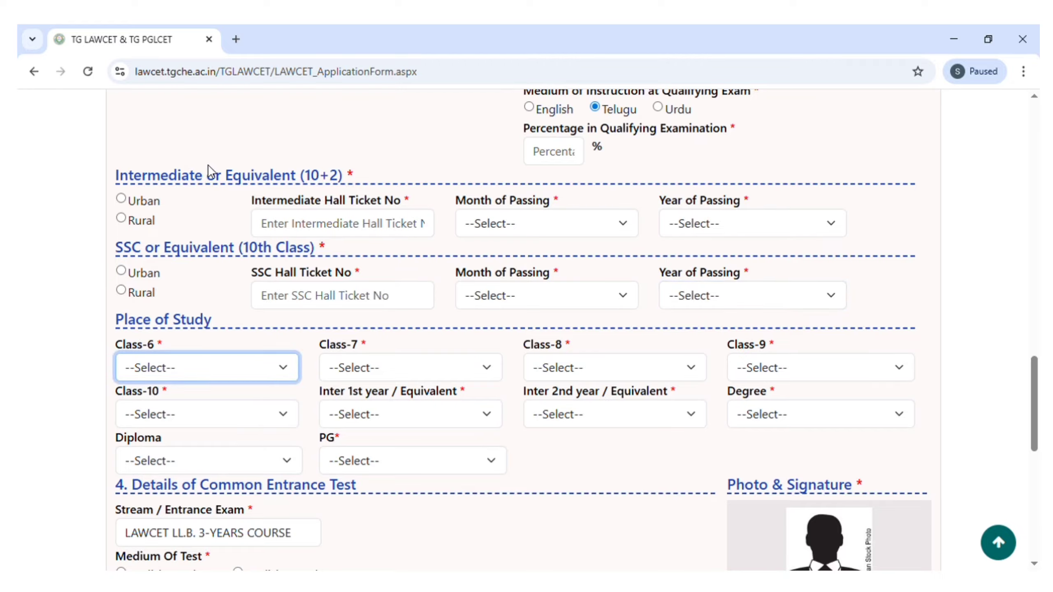
left_click(365, 370)
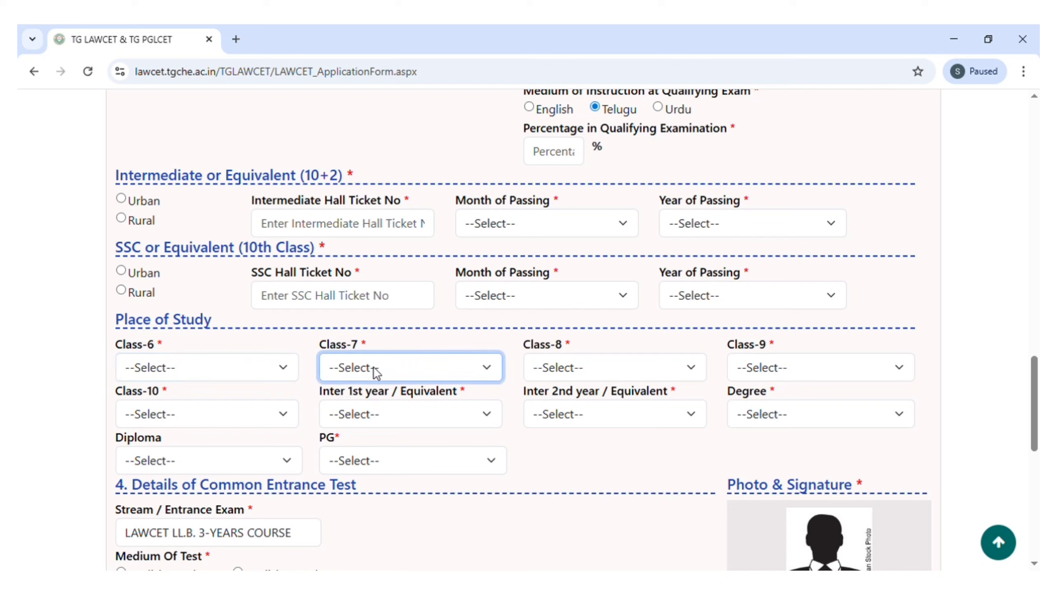
left_click(608, 369)
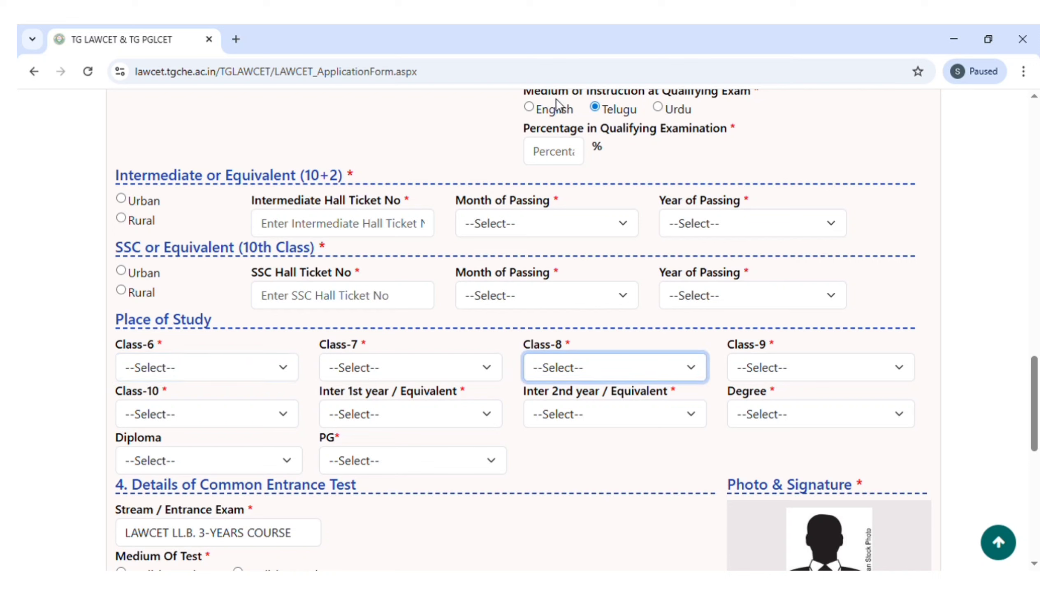
left_click(768, 364)
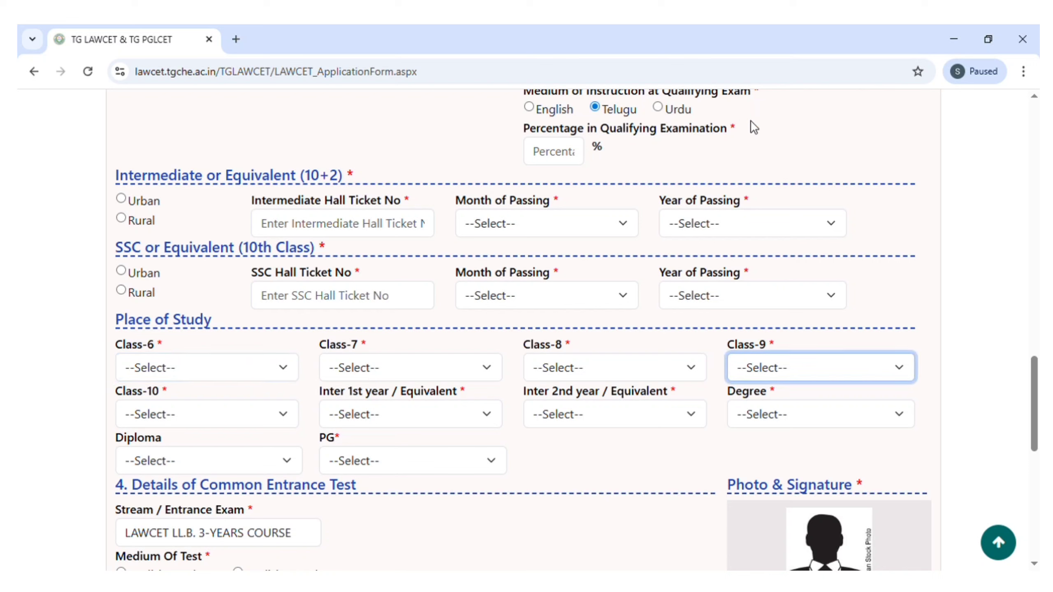
left_click(227, 425)
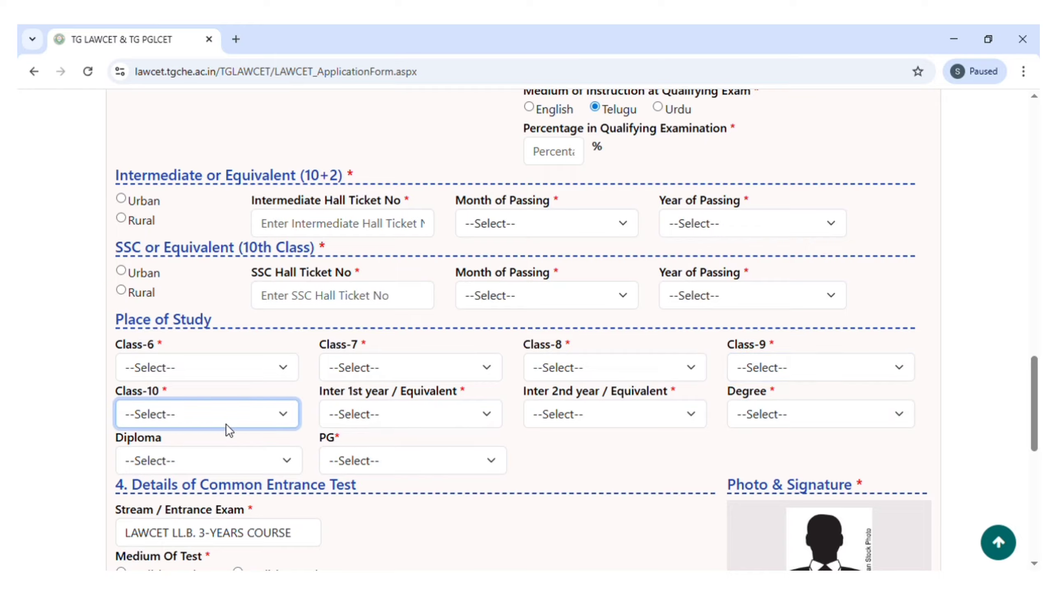
left_click(392, 417)
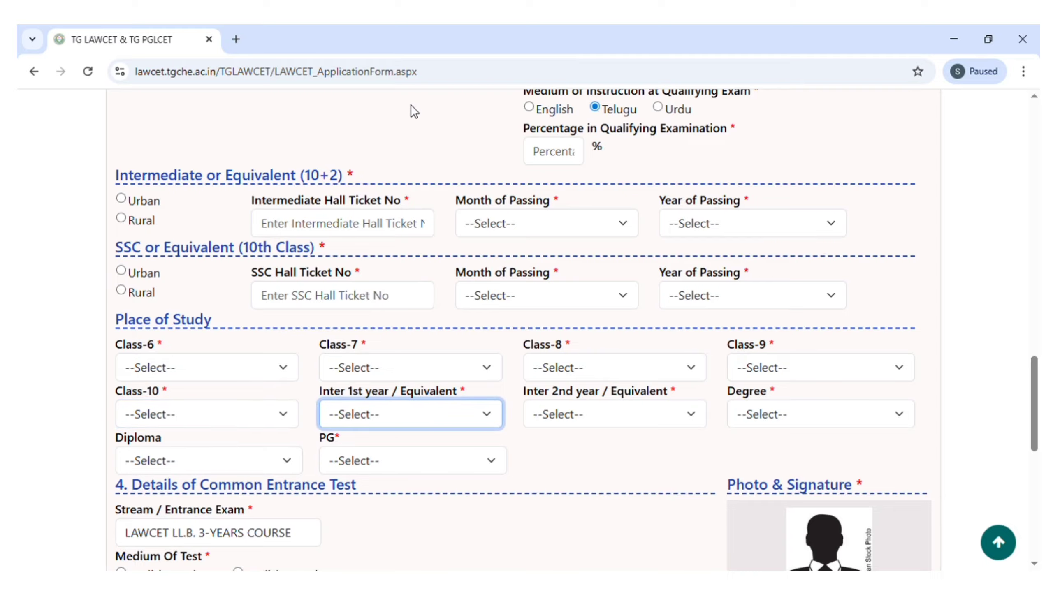
left_click(618, 428)
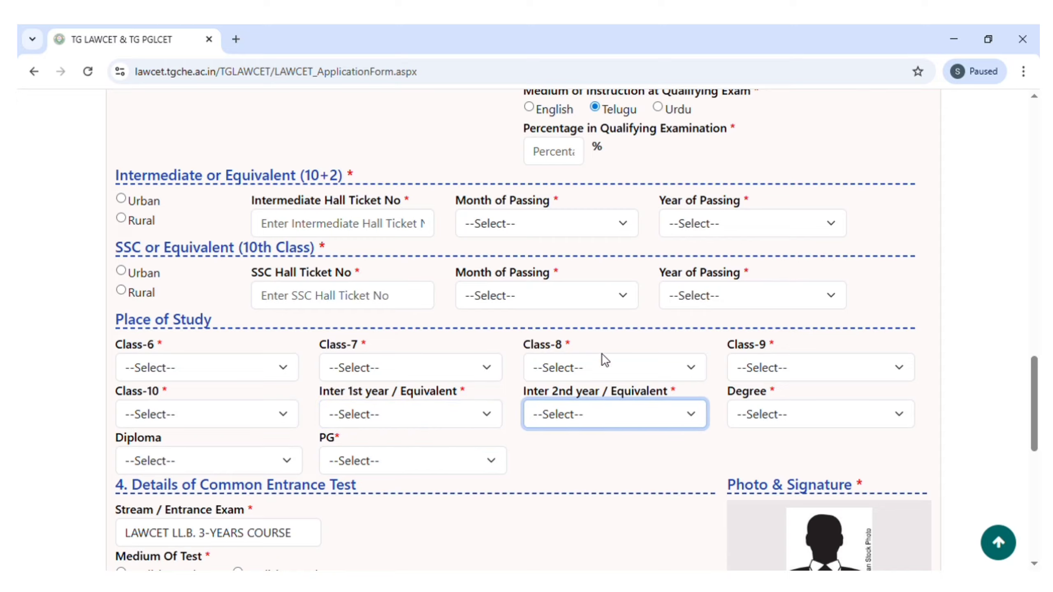
left_click(789, 409)
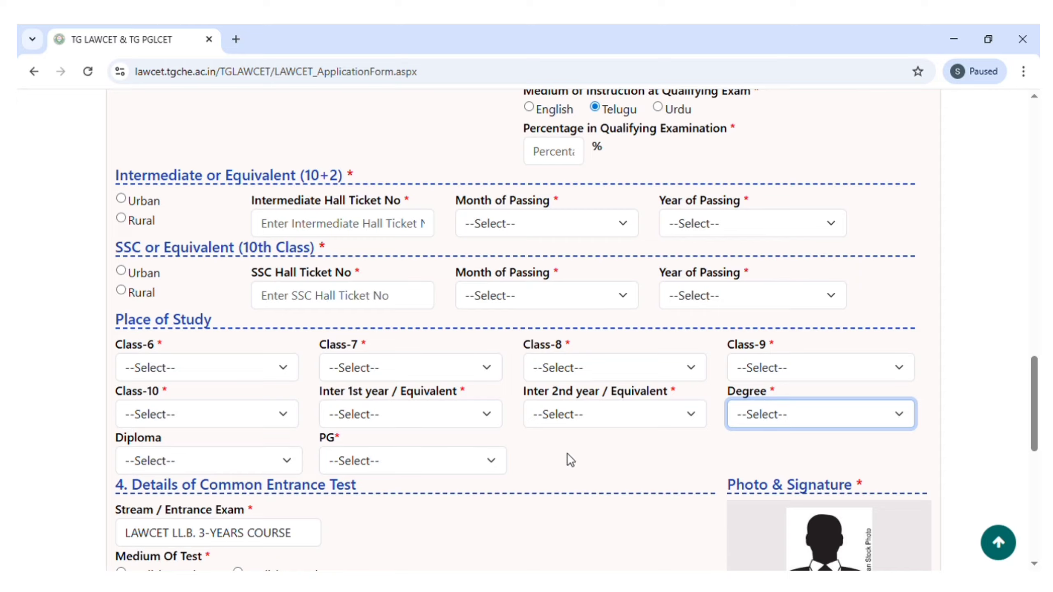
left_click(530, 456)
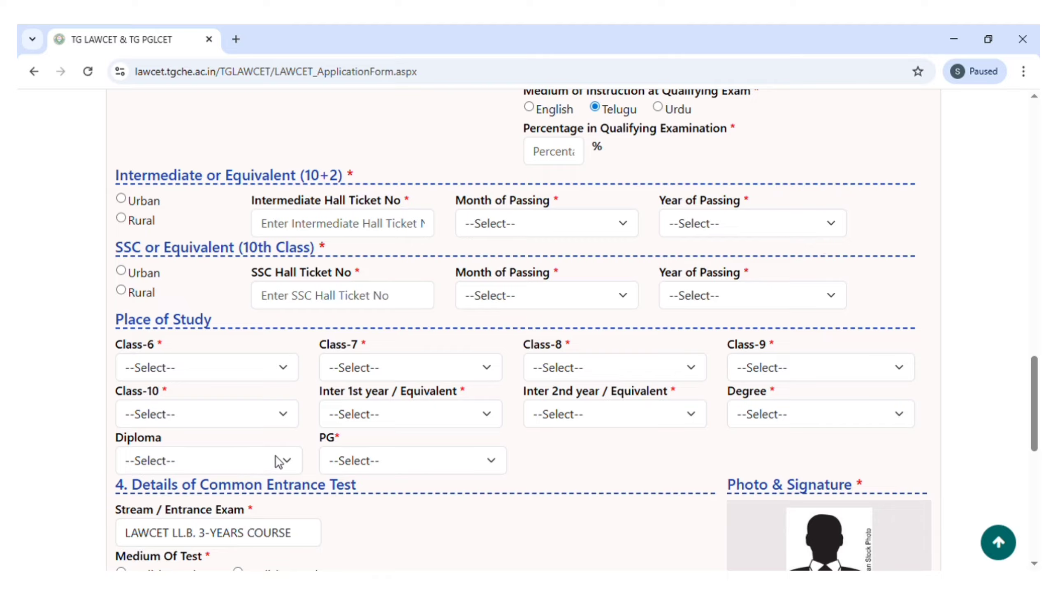
left_click(390, 460)
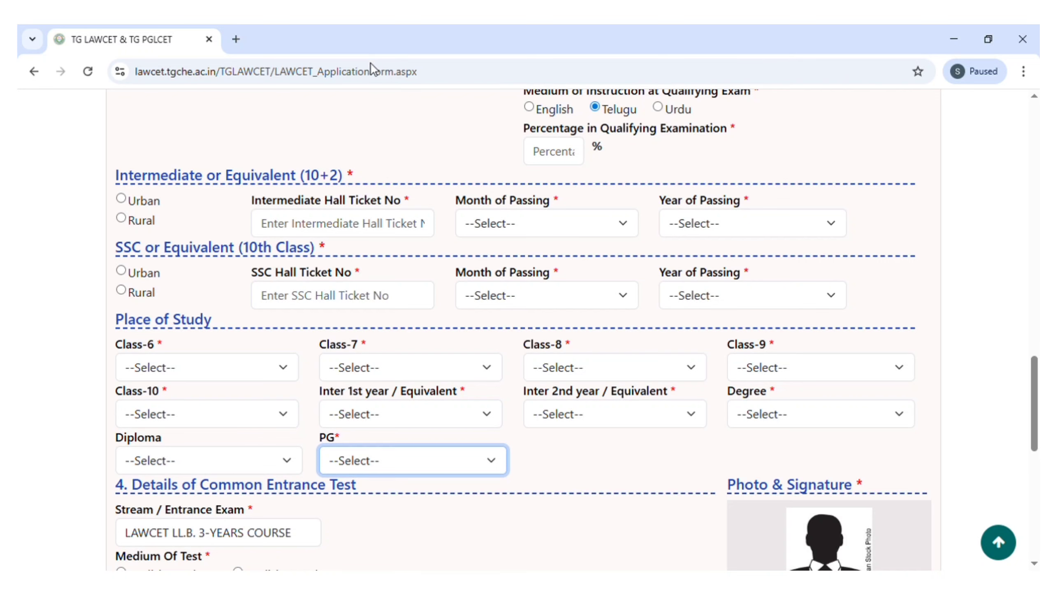
left_click(573, 459)
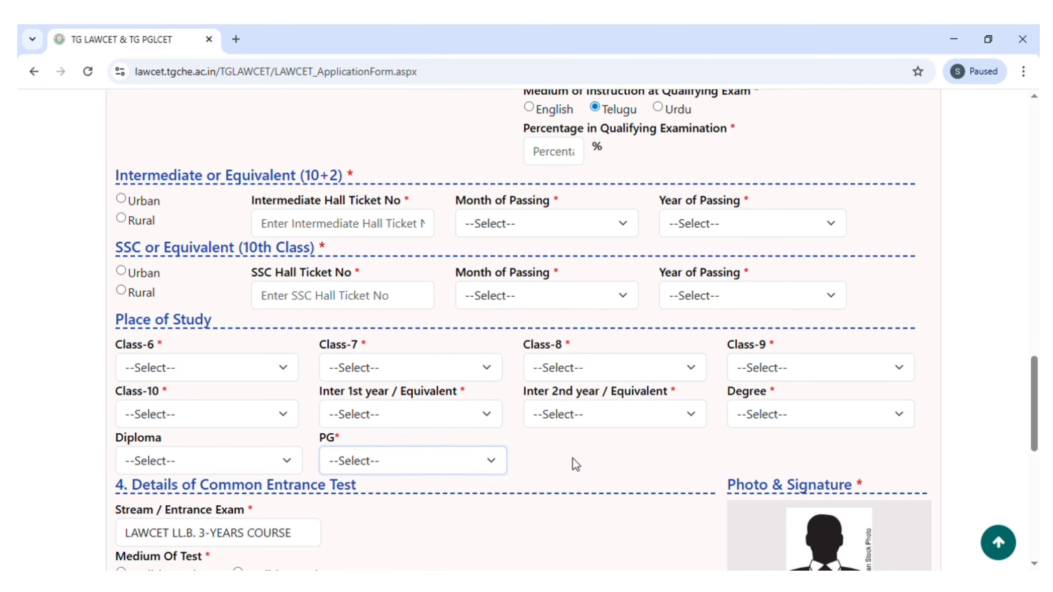
- Select English & Telugu as the medium of test in the Common Entrance Test details, and change it to English & Urdu
scroll(573, 458, "down", 2)
scroll(574, 457, "down", 2)
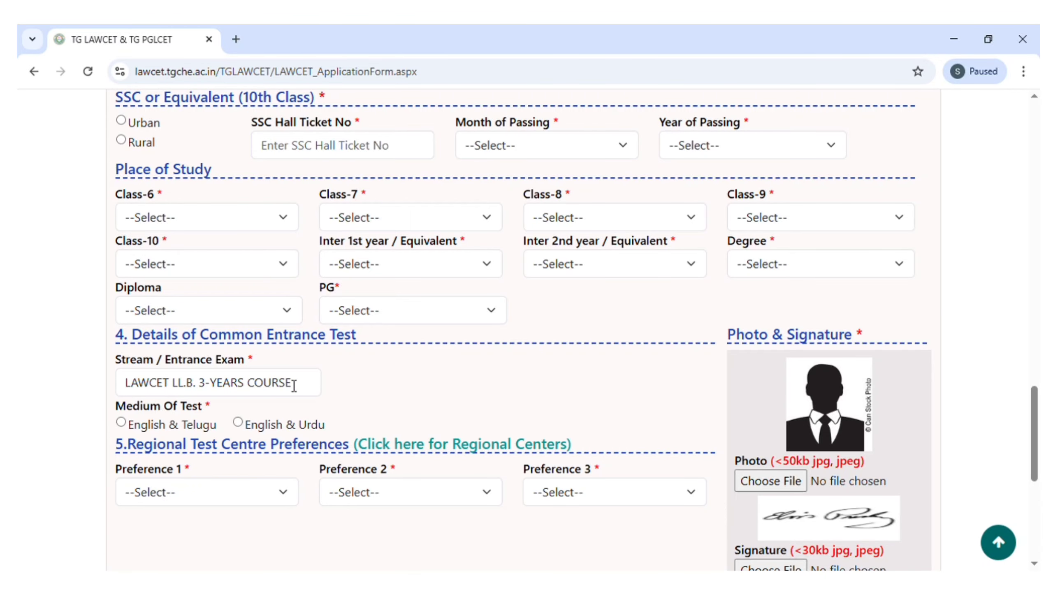
scroll(294, 385, "down", 3)
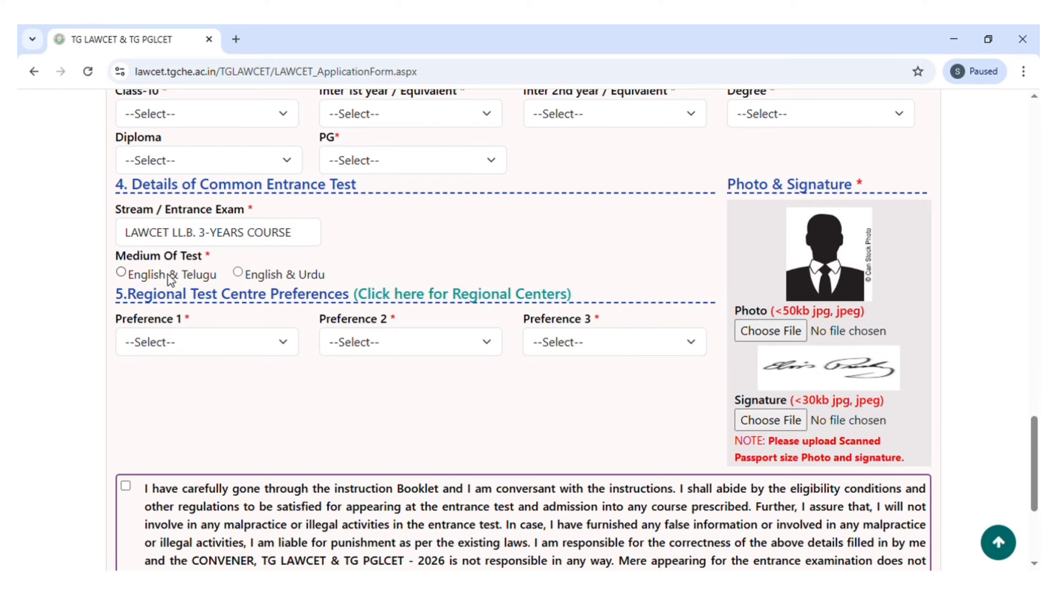
left_click(120, 274)
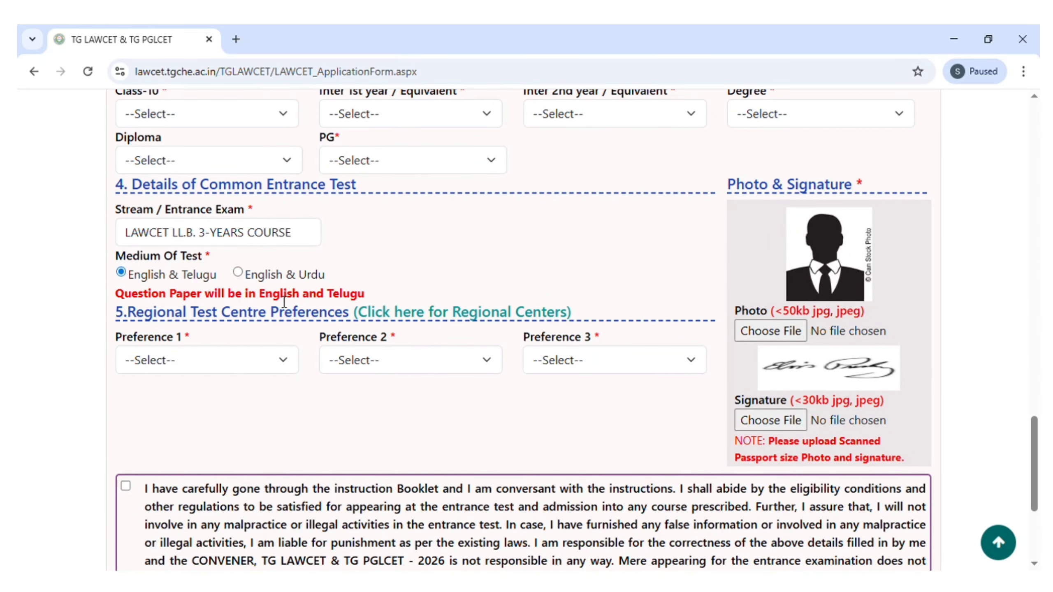
left_click(238, 274)
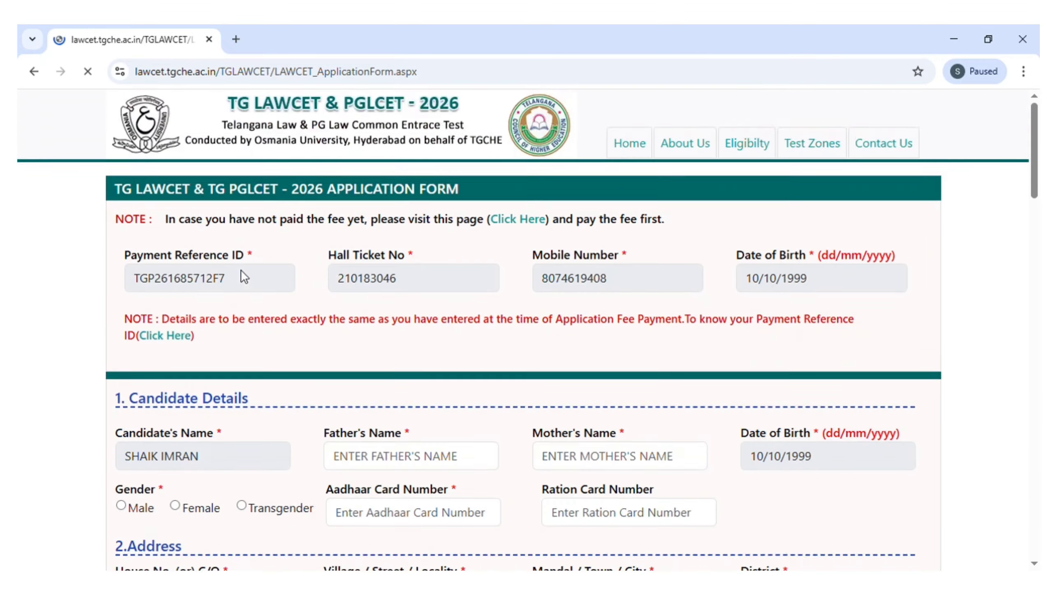
- Examine the regional test centre choices for Preference 1 without selecting one
scroll(245, 287, "down", 1)
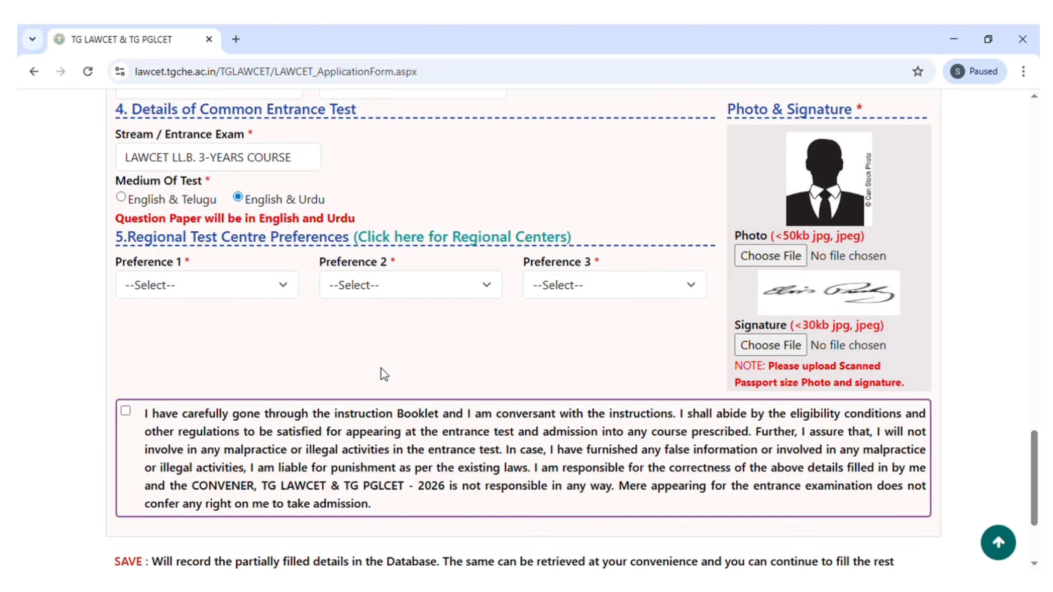
left_click(282, 289)
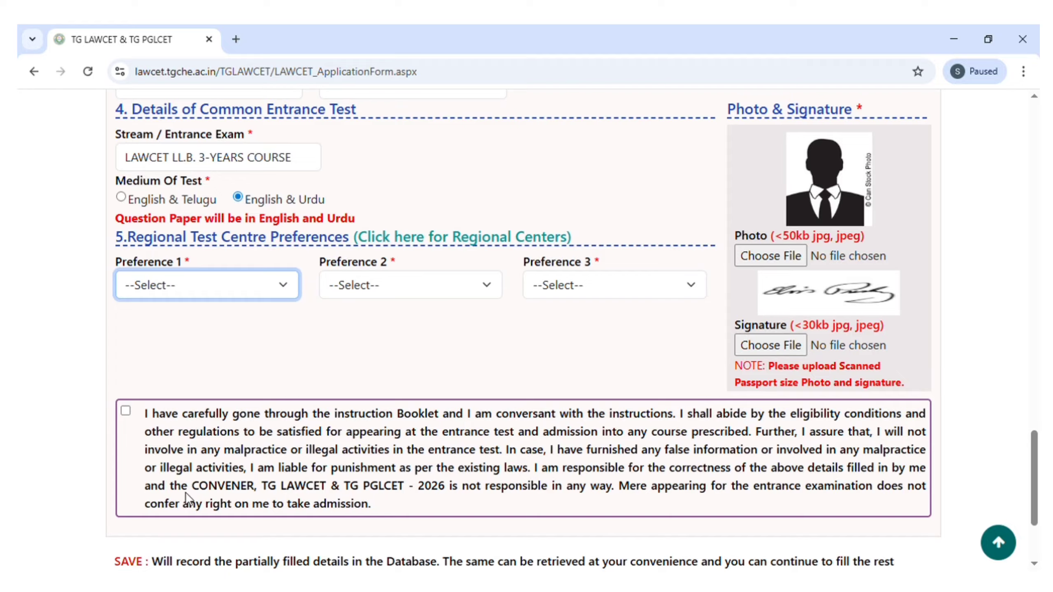
left_click(433, 309)
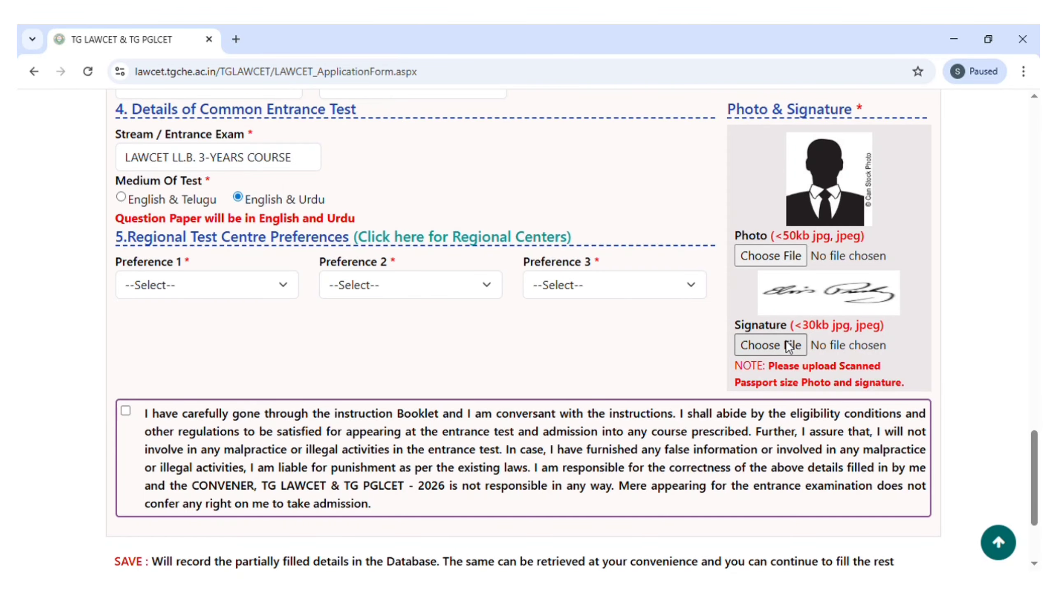
- Accept the declaration about the instruction booklet, eligibility conditions and correctness of details at the end of the application form
scroll(651, 363, "down", 4)
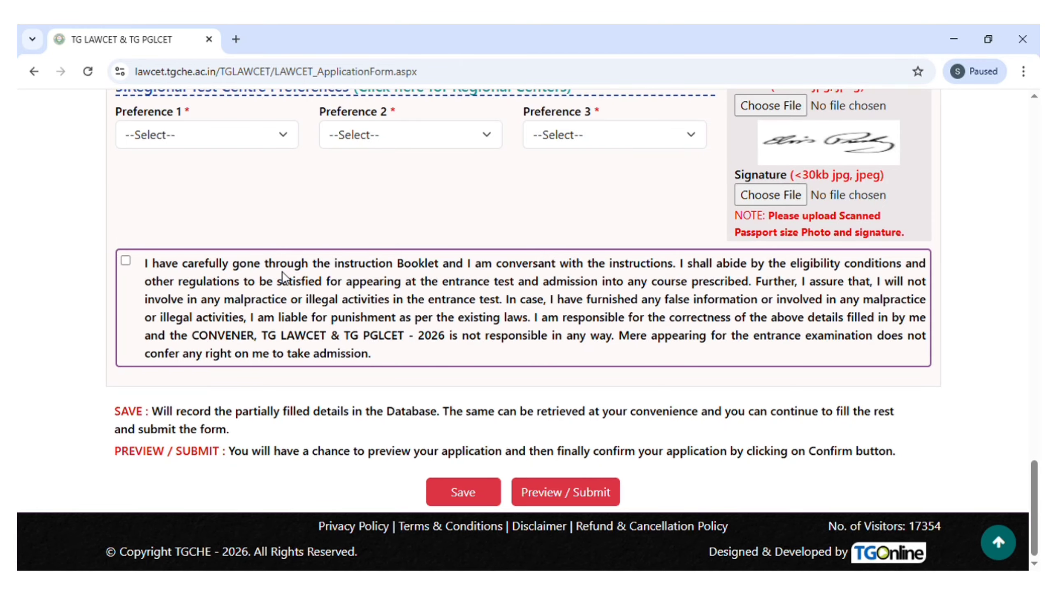
left_click(126, 260)
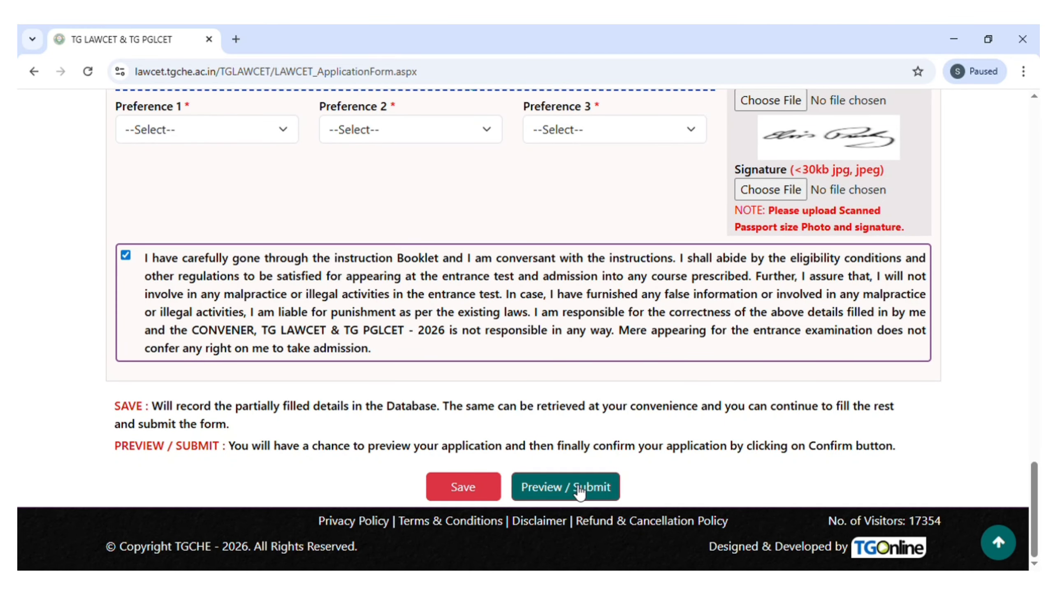